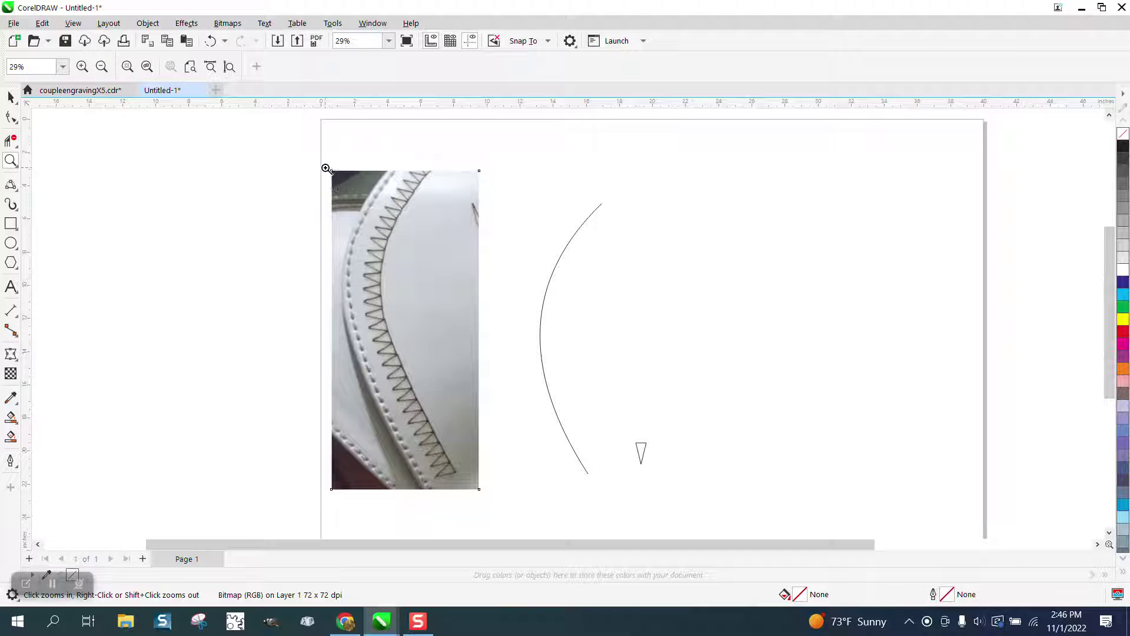
Zoom in on the zigzag stitching detail in the stitched-leather reference photo.
{"action": "left_click_drag", "start_coordinate": [326, 169], "coordinate": [581, 508]}
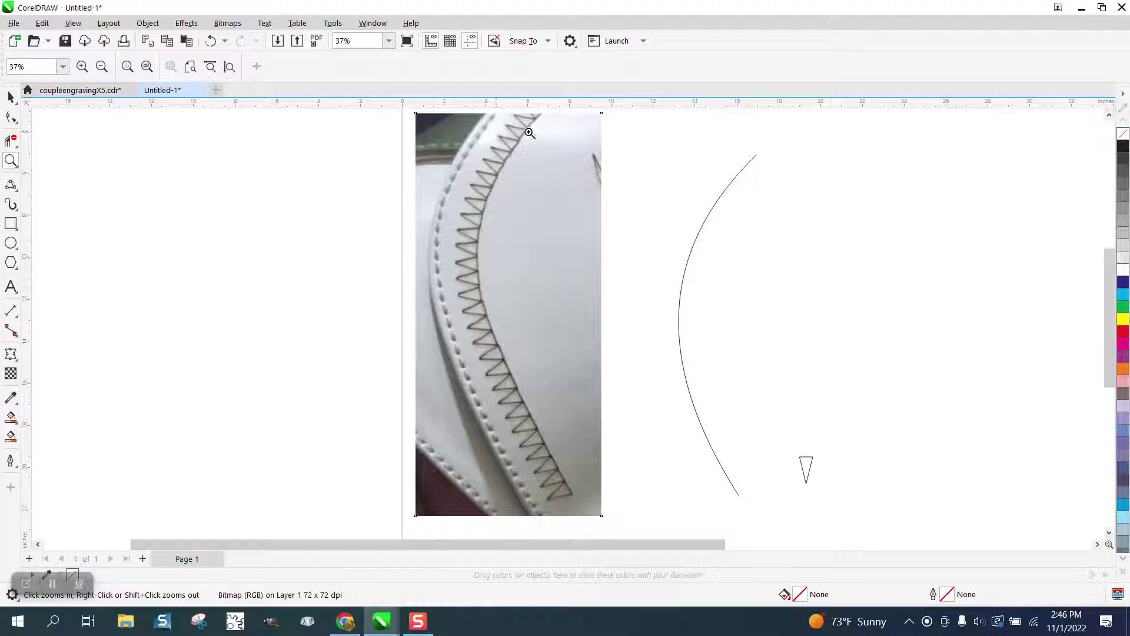
{"action": "left_click_drag", "start_coordinate": [530, 132], "coordinate": [488, 201]}
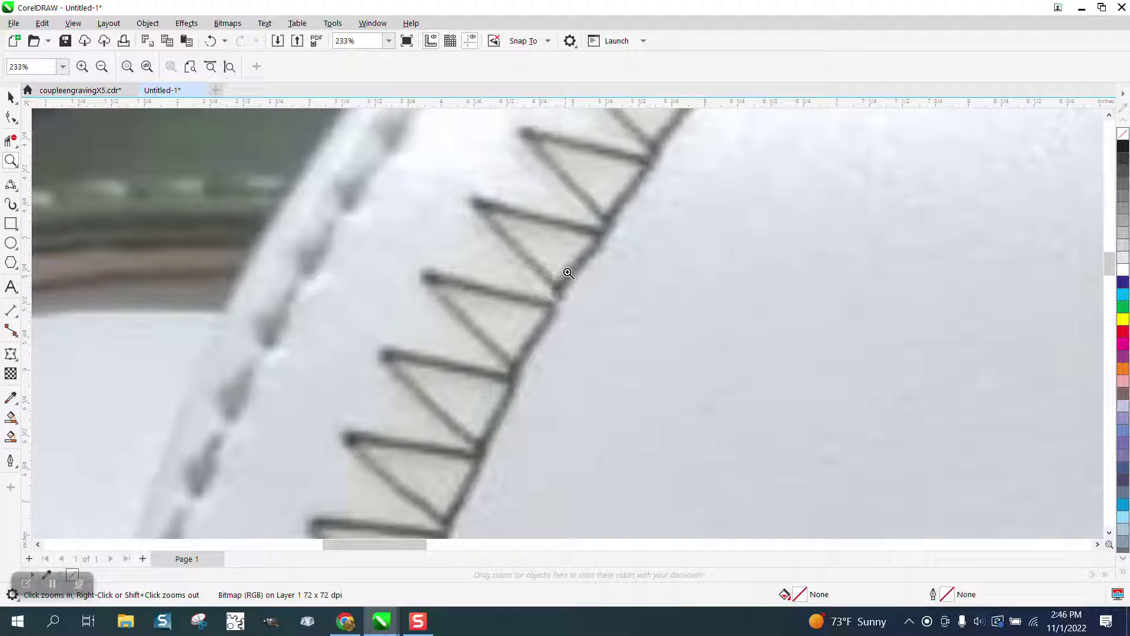
{"action": "scroll", "coordinate": [512, 312], "scroll_direction": "down", "scroll_amount": 4}
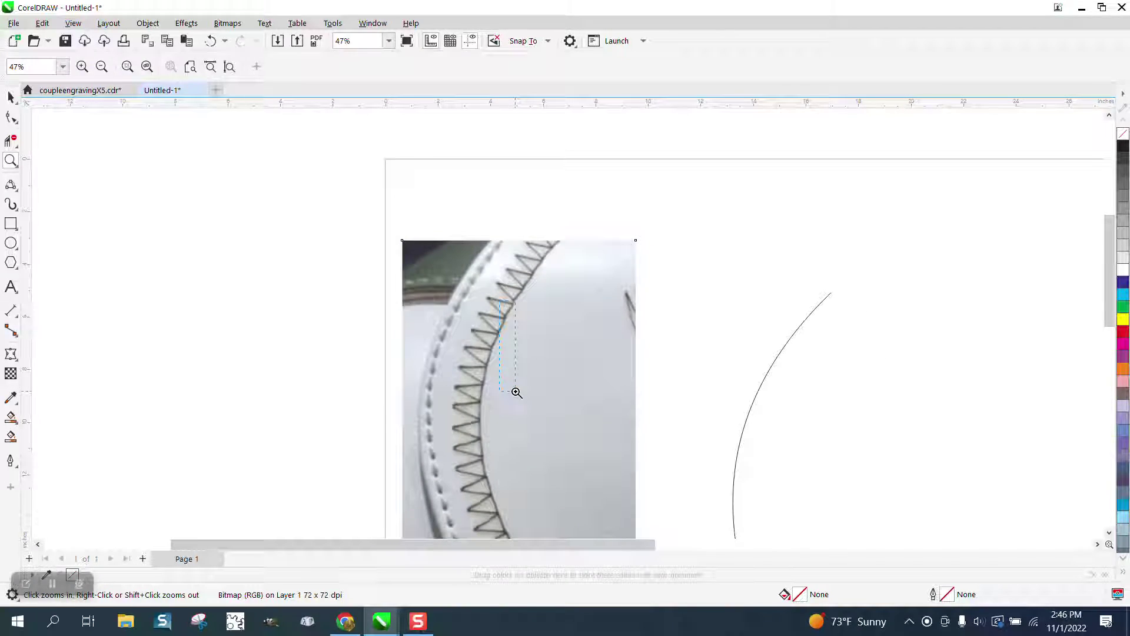
{"action": "scroll", "coordinate": [516, 392], "scroll_direction": "up", "scroll_amount": 3}
{"action": "scroll", "coordinate": [472, 329], "scroll_direction": "down", "scroll_amount": 4}
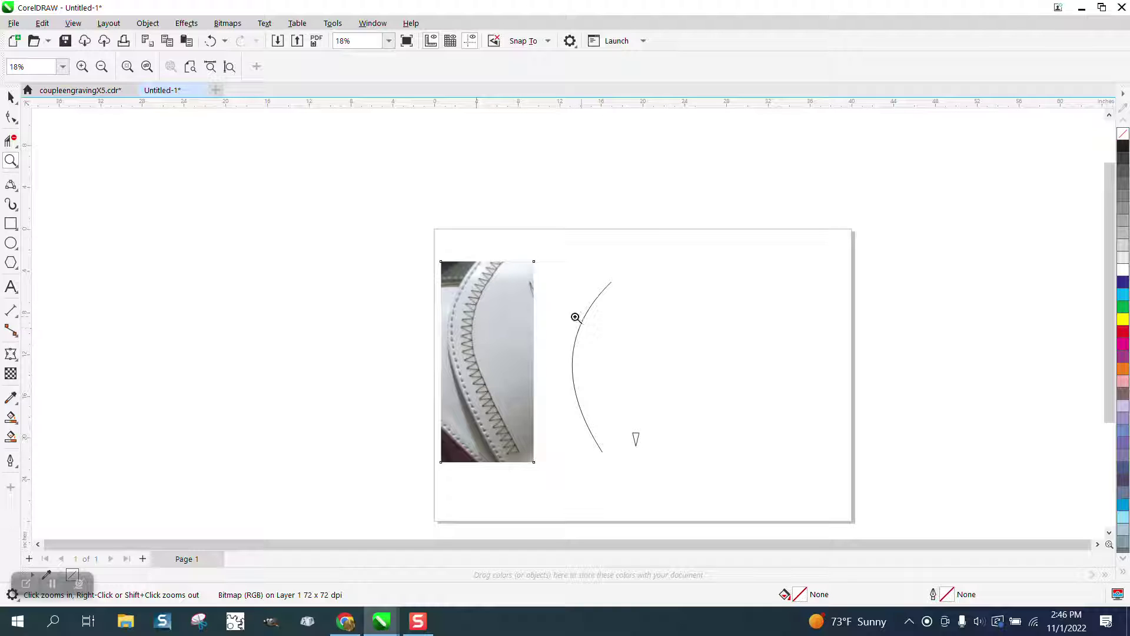
Select the arc and zoom in on it.
{"action": "left_click", "coordinate": [10, 98]}
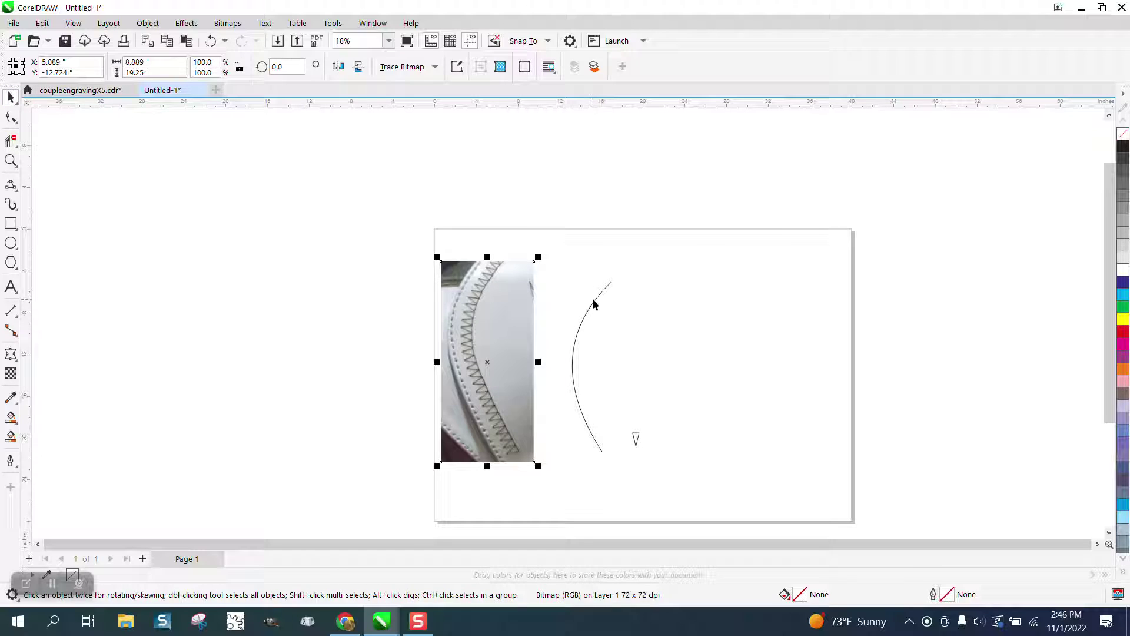
{"action": "left_click", "coordinate": [595, 299]}
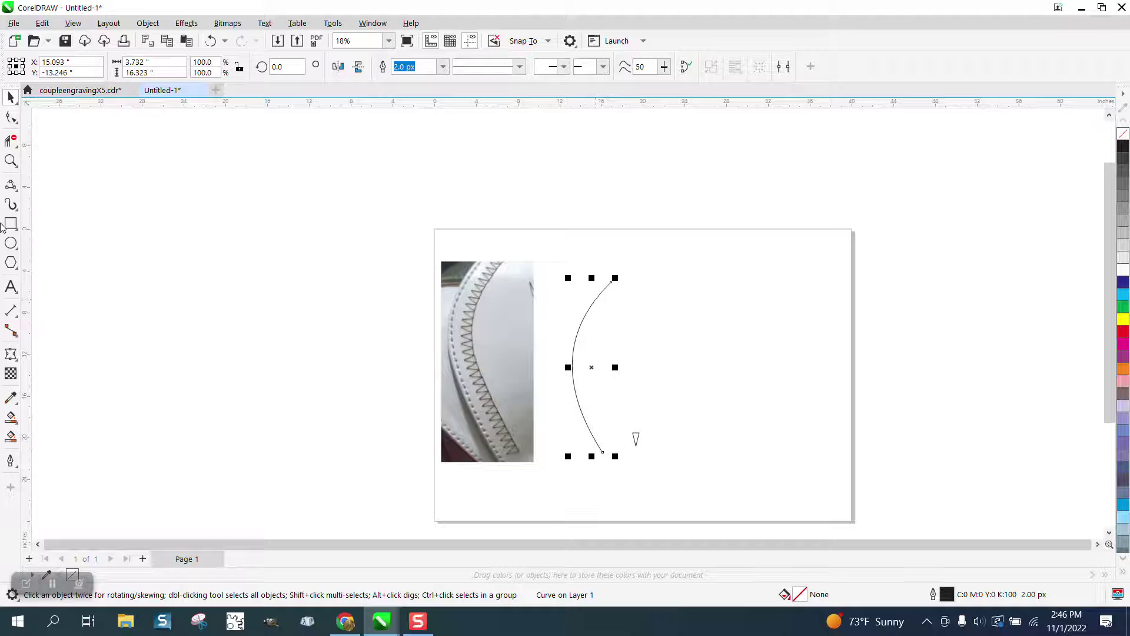
{"action": "left_click", "coordinate": [11, 161]}
{"action": "left_click_drag", "start_coordinate": [549, 263], "coordinate": [768, 496]}
{"action": "left_click", "coordinate": [10, 98]}
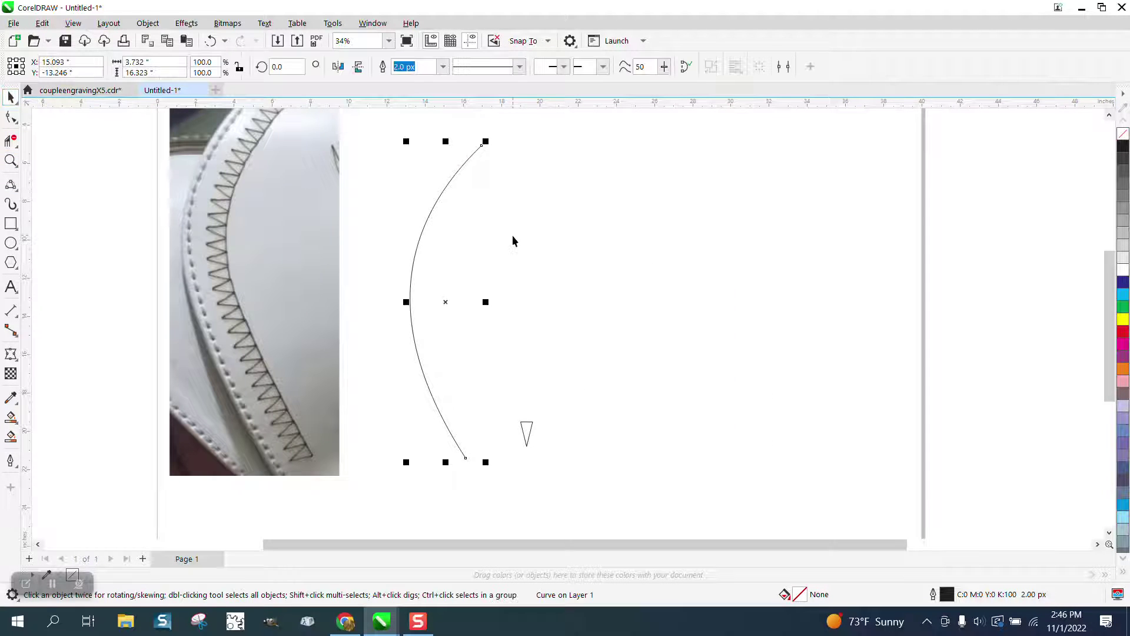
Fit 26 duplicates of the small triangle along the arc with Fit Objects to Path.
{"action": "left_click", "coordinate": [156, 28]}
{"action": "mouse_move", "coordinate": [213, 270]}
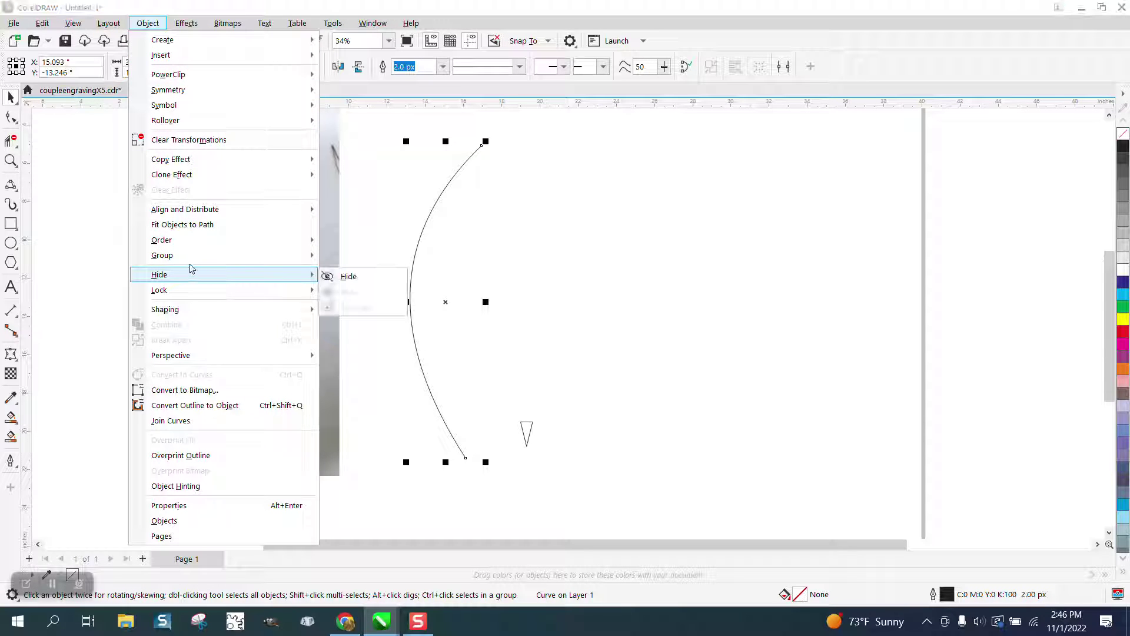
{"action": "left_click", "coordinate": [190, 229]}
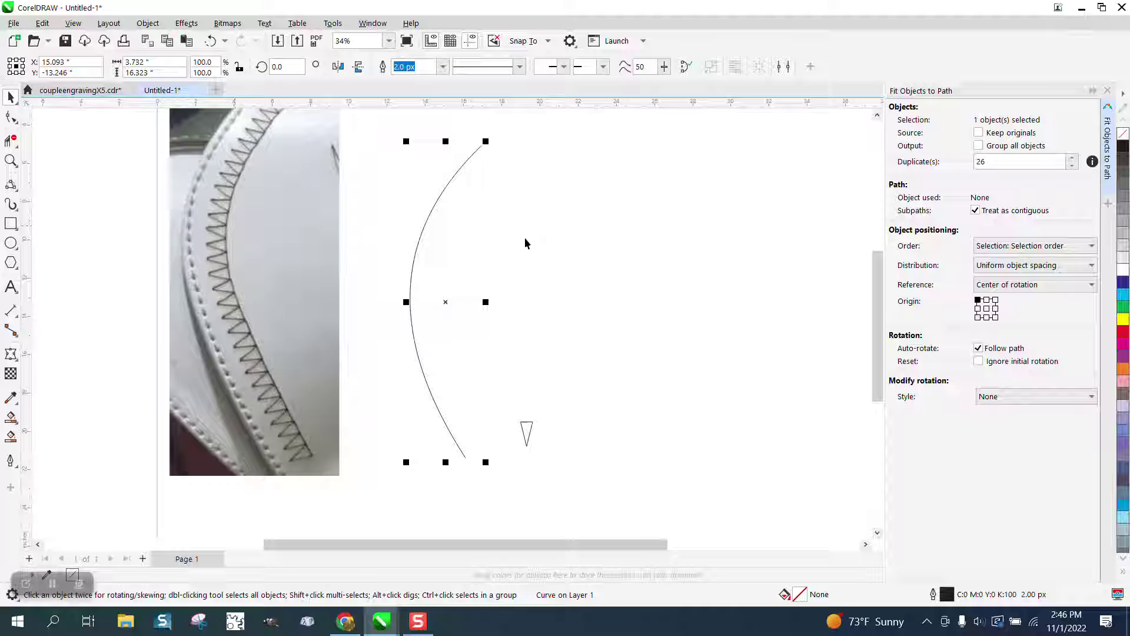
{"action": "left_click", "coordinate": [524, 237]}
{"action": "left_click", "coordinate": [410, 430]}
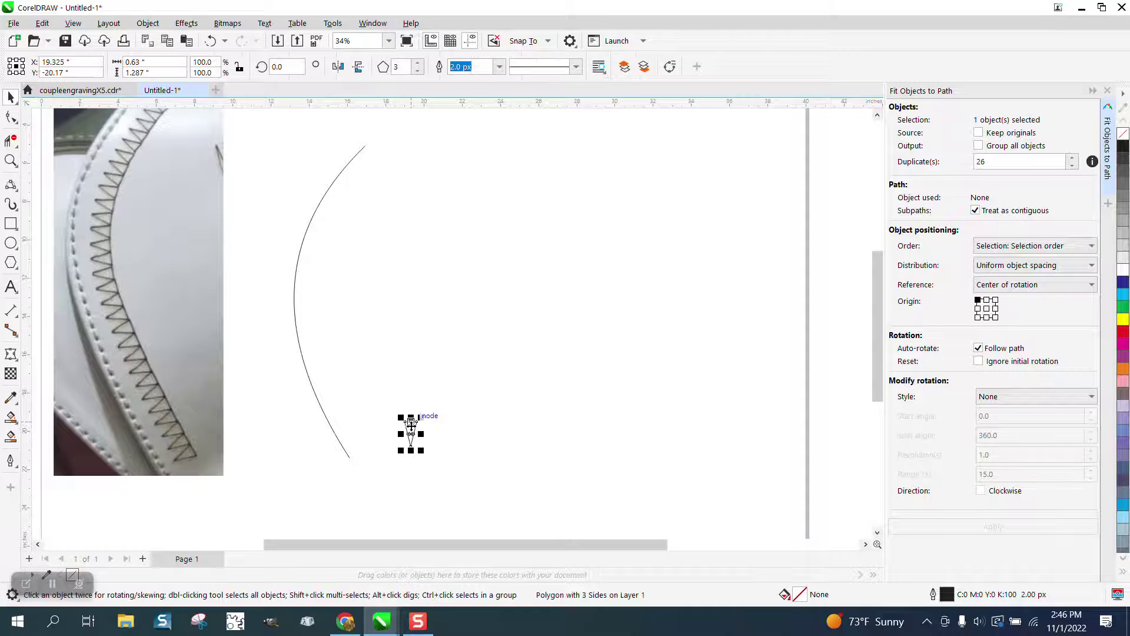
{"action": "left_click", "coordinate": [295, 294], "text": "shift"}
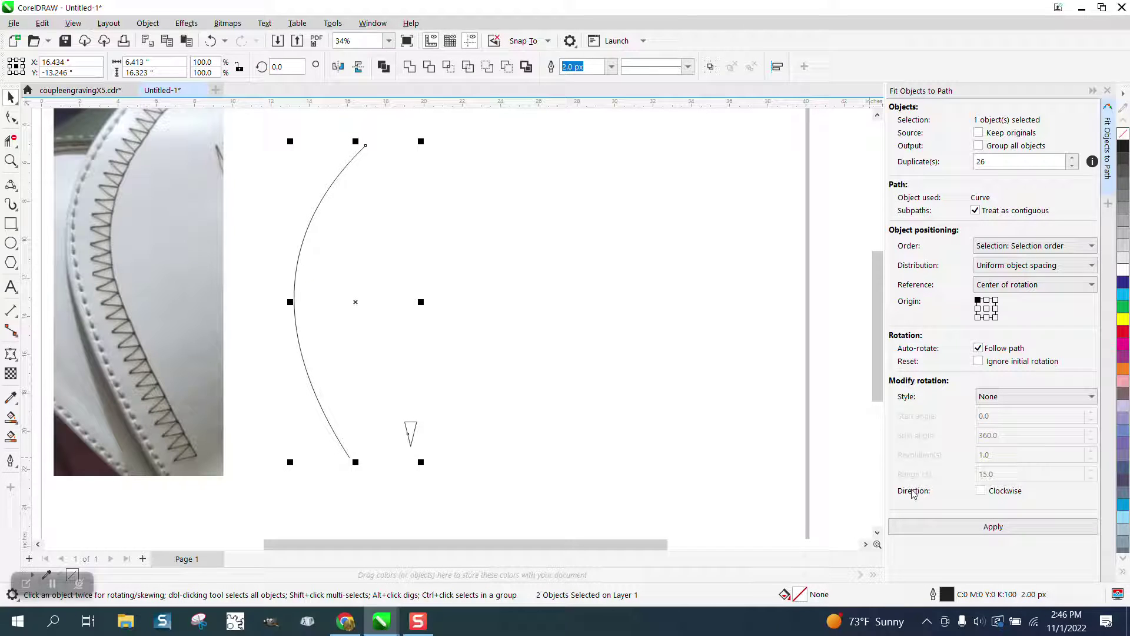
{"action": "left_click", "coordinate": [1003, 528]}
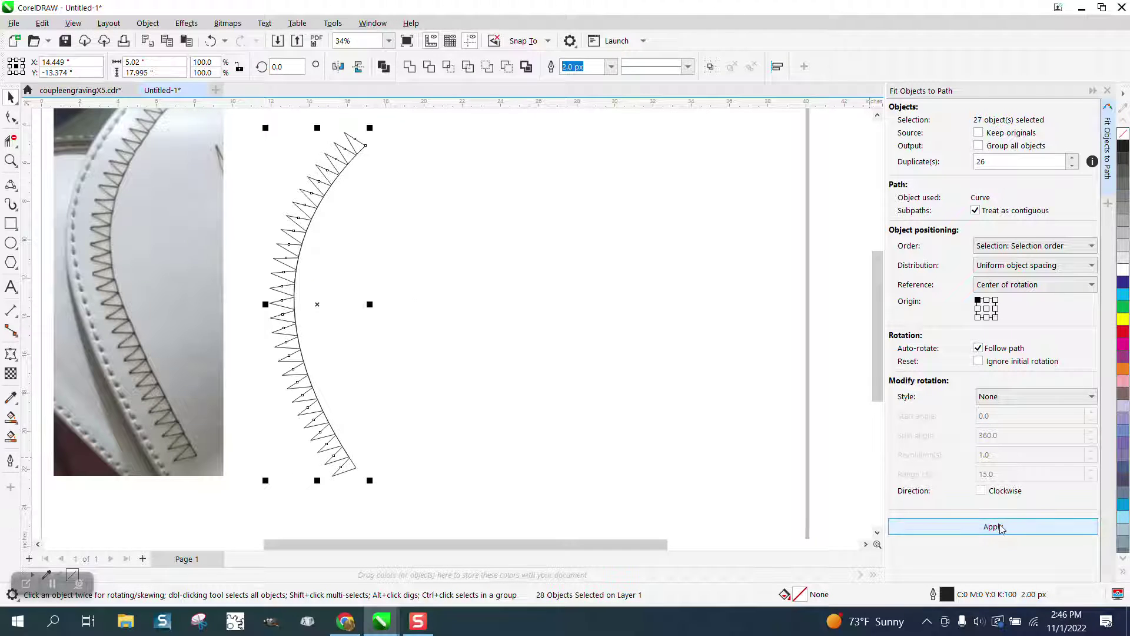
{"action": "left_click", "coordinate": [11, 160]}
{"action": "left_click_drag", "start_coordinate": [333, 137], "coordinate": [382, 160]}
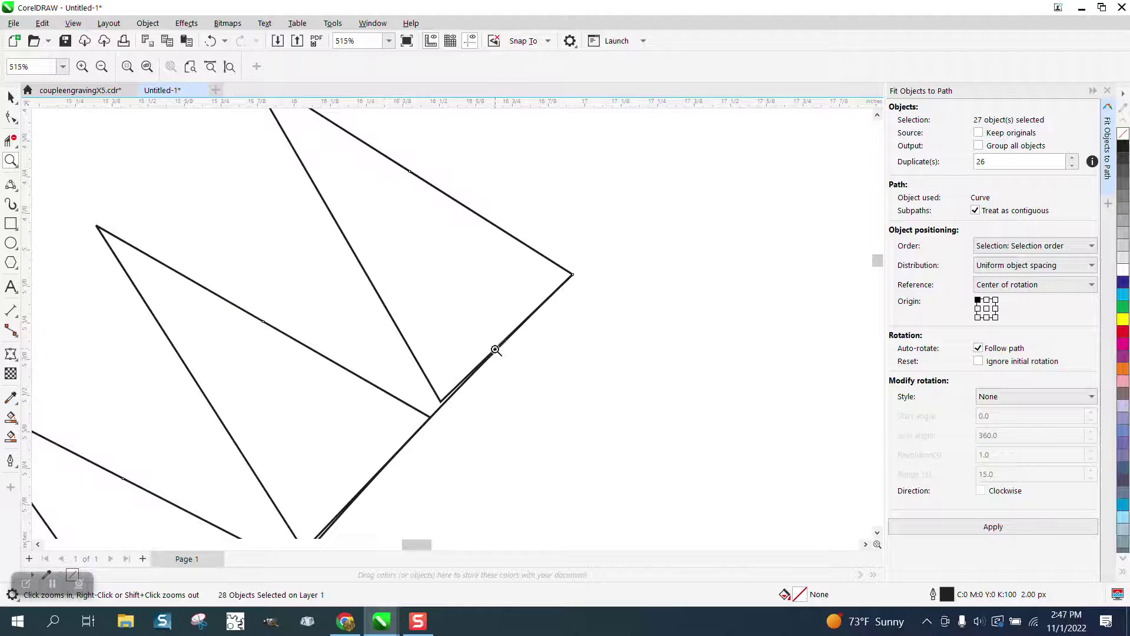
{"action": "scroll", "coordinate": [461, 309], "scroll_direction": "down", "scroll_amount": 4}
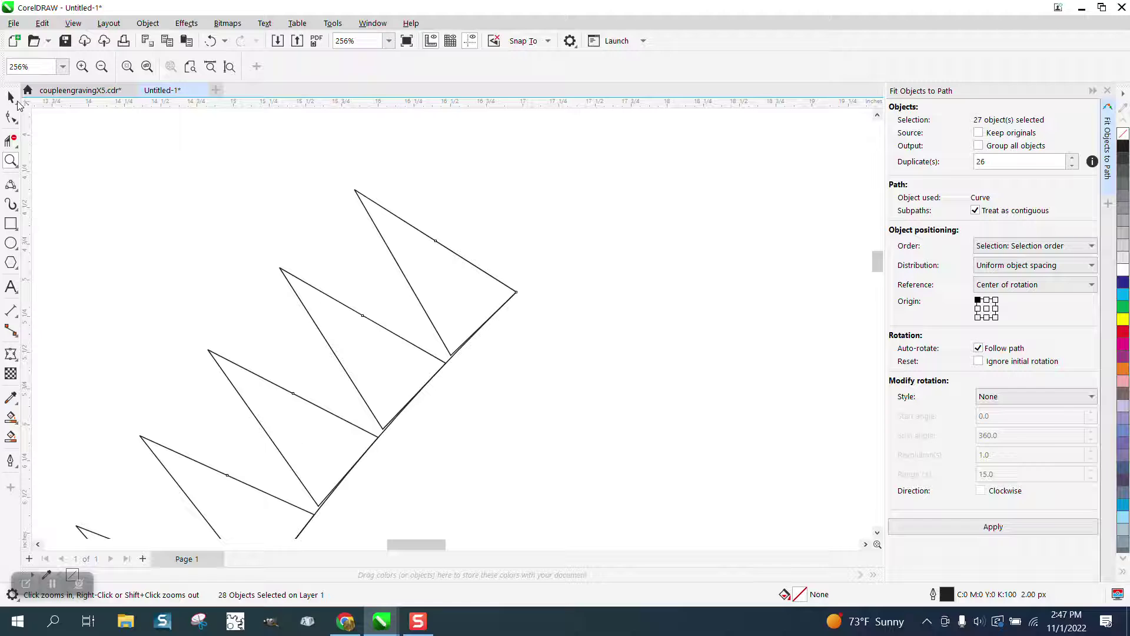
{"action": "left_click", "coordinate": [11, 98]}
{"action": "scroll", "coordinate": [579, 209], "scroll_direction": "down", "scroll_amount": 2}
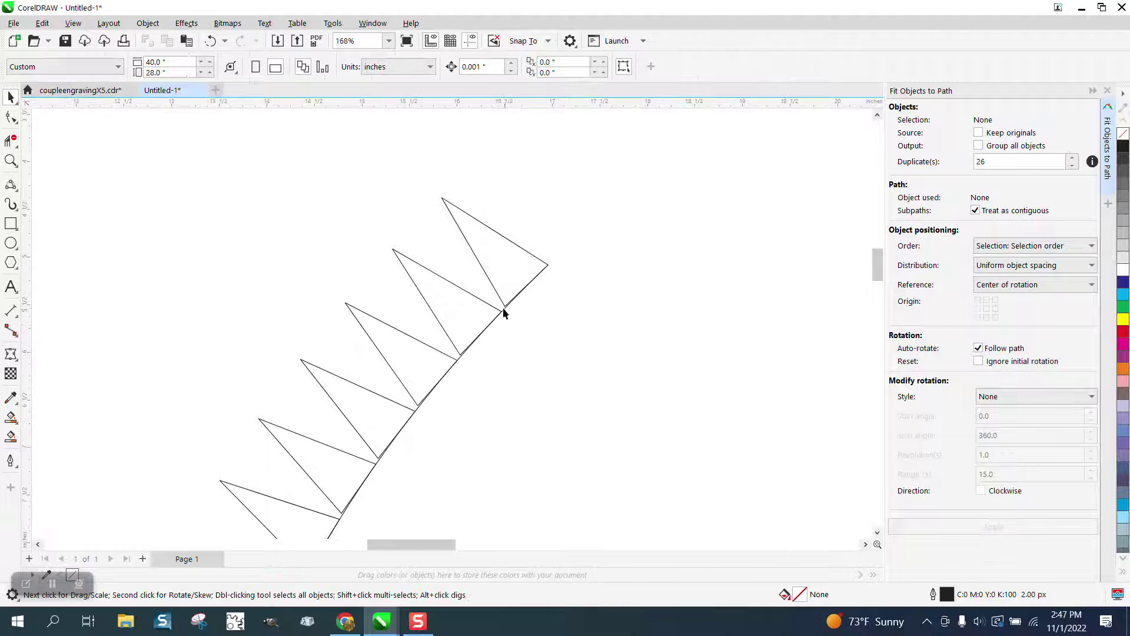
{"action": "left_click_drag", "start_coordinate": [503, 308], "coordinate": [591, 354]}
{"action": "scroll", "coordinate": [553, 288], "scroll_direction": "down", "scroll_amount": 2}
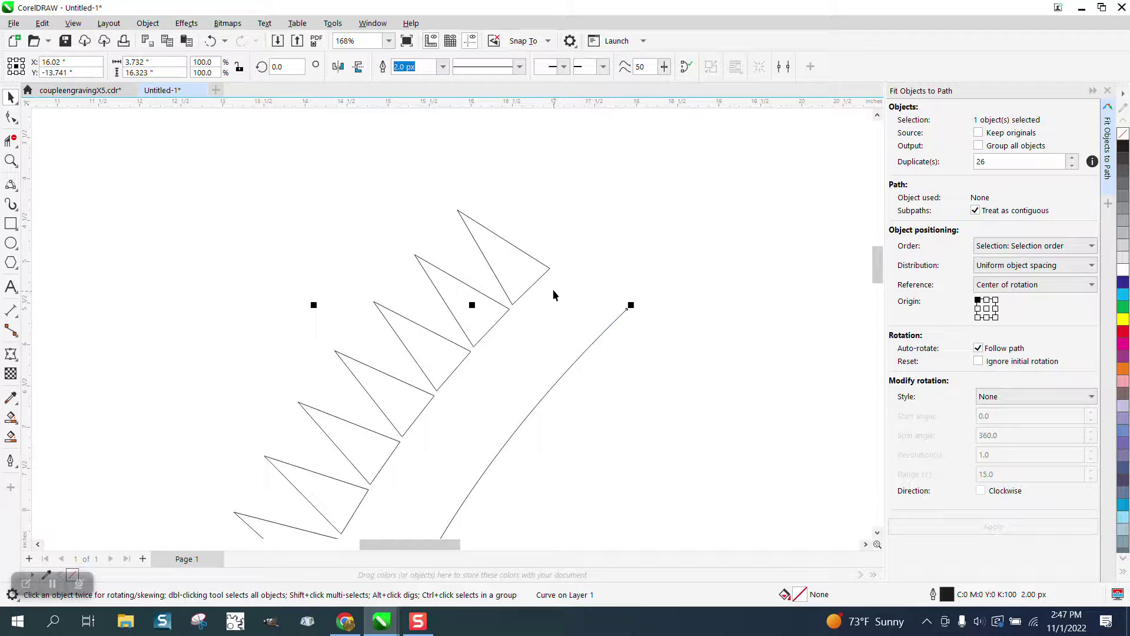
{"action": "left_click", "coordinate": [211, 40]}
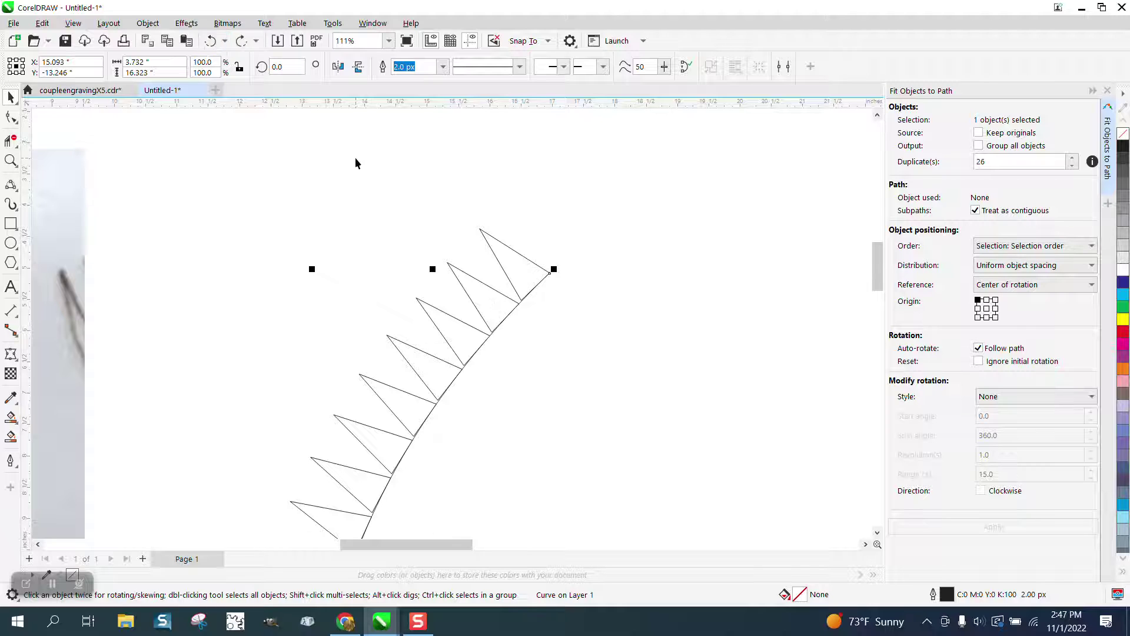
{"action": "scroll", "coordinate": [355, 158], "scroll_direction": "down", "scroll_amount": 2}
{"action": "scroll", "coordinate": [442, 174], "scroll_direction": "down", "scroll_amount": 2}
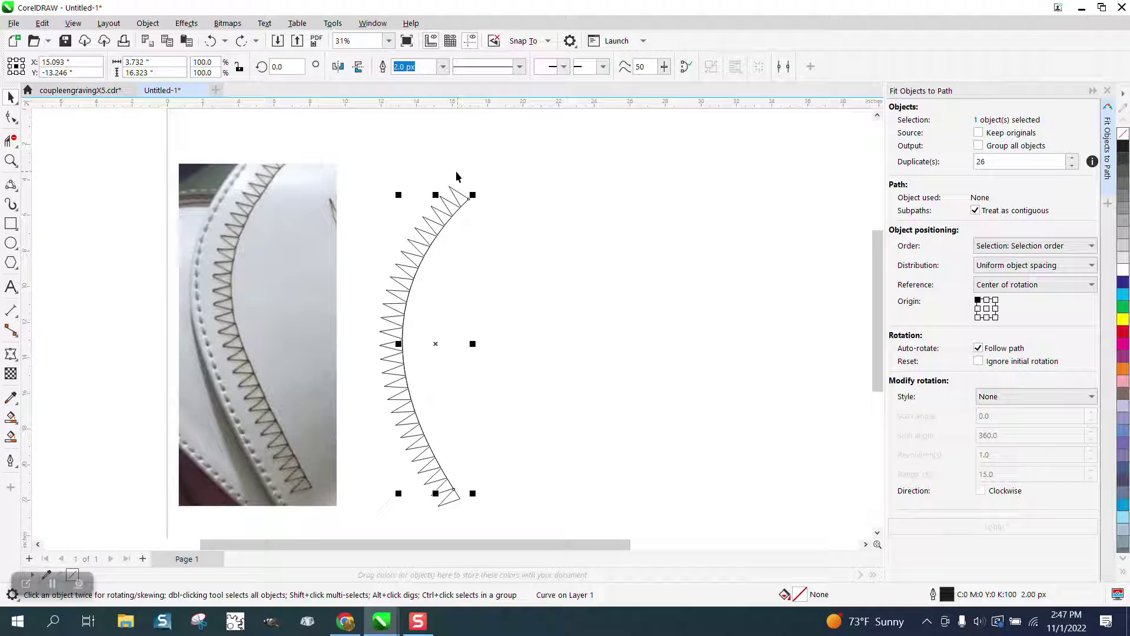
Undo the fit, mirror the triangle to point upward, and refit 26 copies along the arc.
{"action": "left_click", "coordinate": [211, 41]}
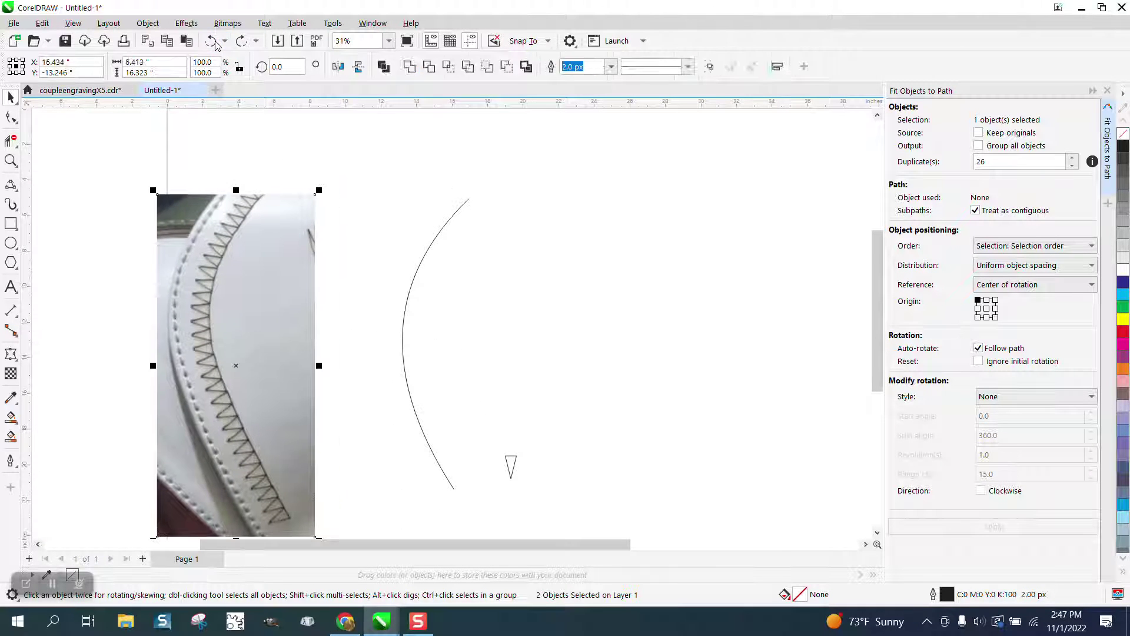
{"action": "left_click", "coordinate": [514, 461]}
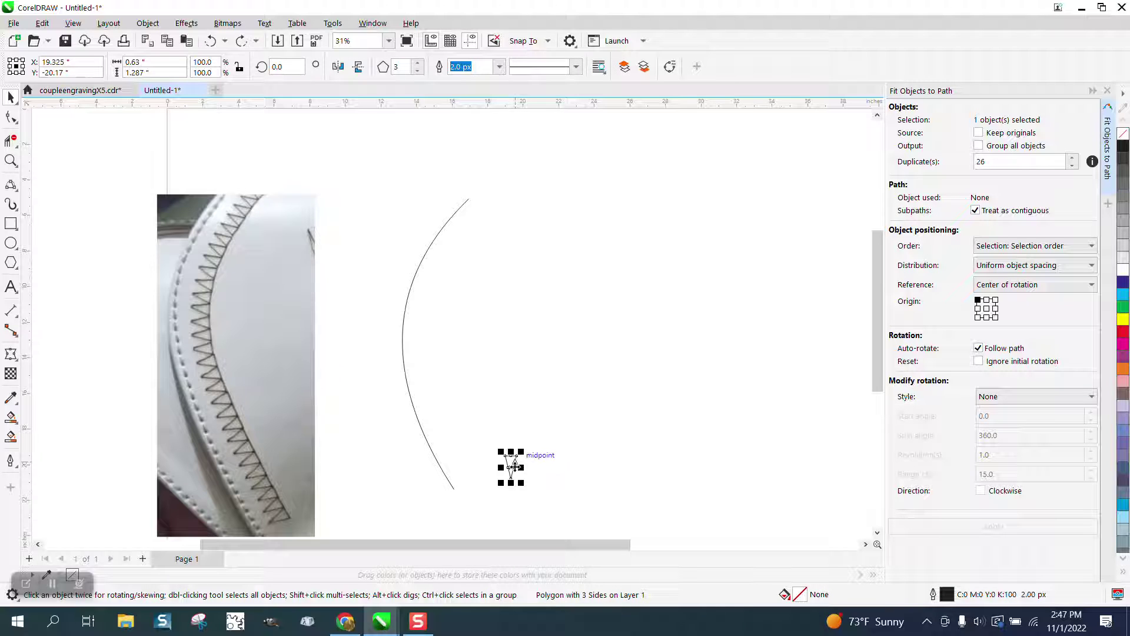
{"action": "left_click", "coordinate": [358, 66]}
{"action": "left_click", "coordinate": [446, 225], "text": "shift"}
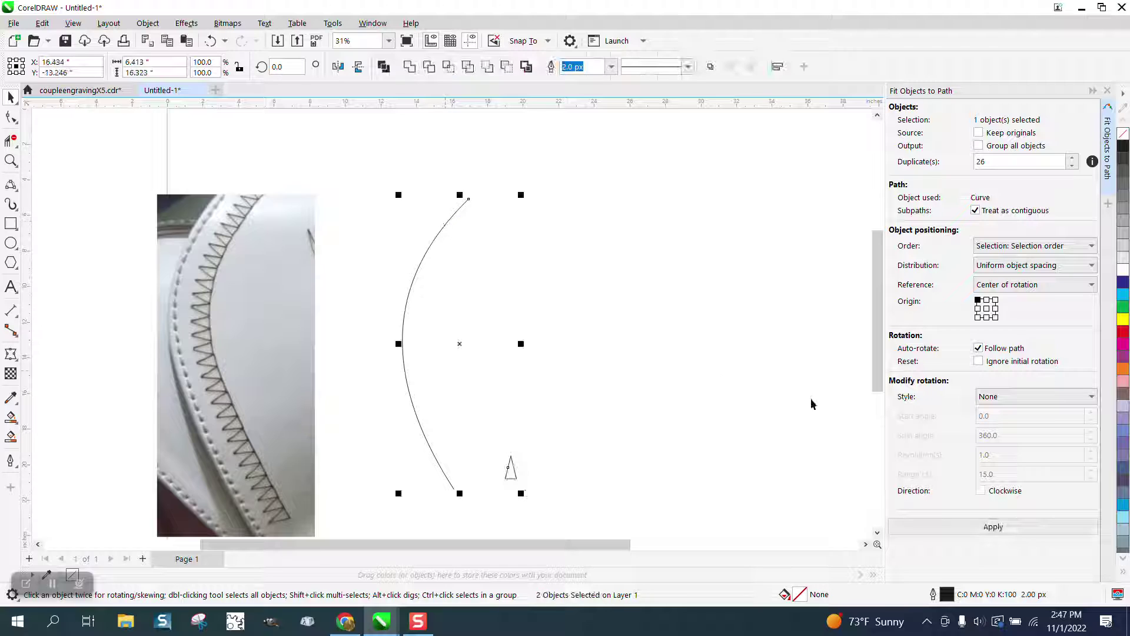
{"action": "left_click", "coordinate": [994, 528]}
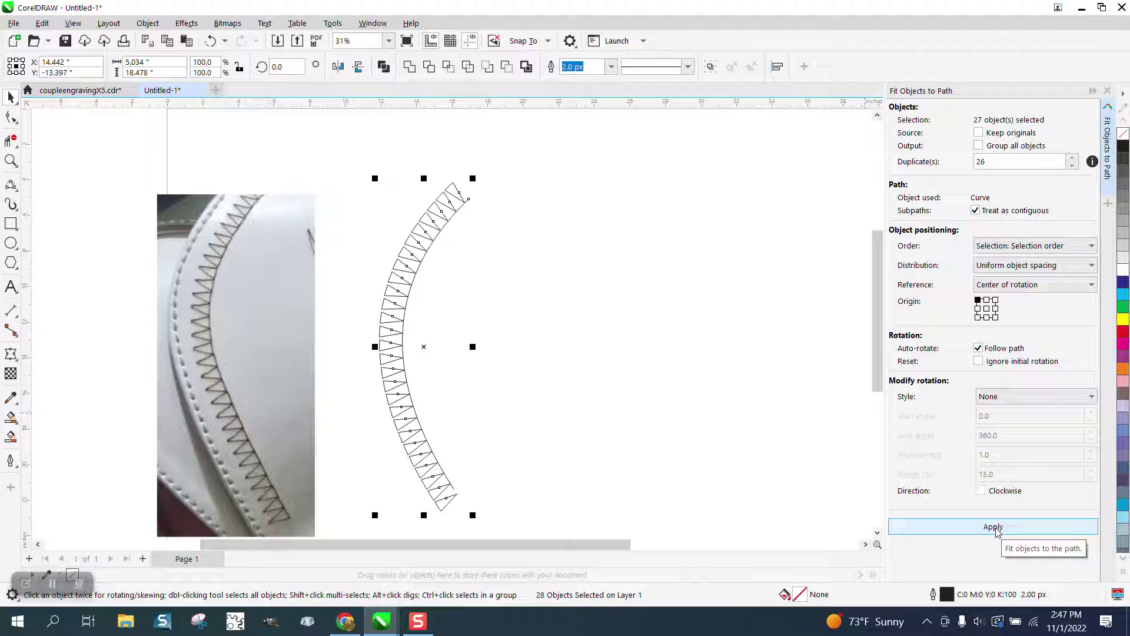
Undo the upward fit and reselect only the small triangle.
{"action": "left_click", "coordinate": [210, 40]}
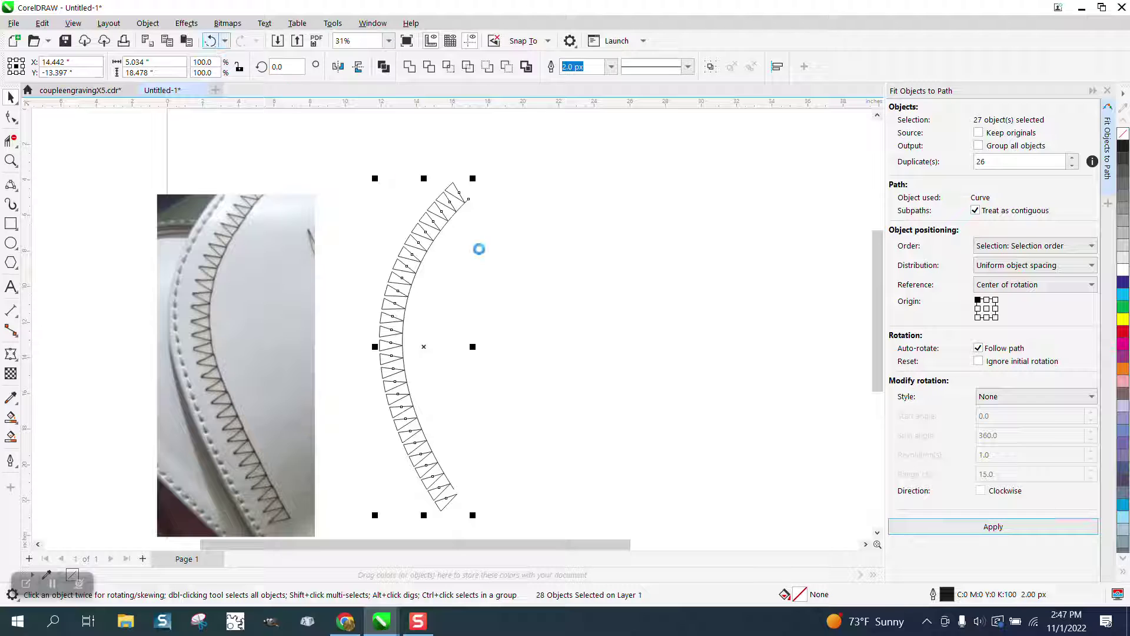
{"action": "left_click", "coordinate": [512, 467]}
{"action": "left_click", "coordinate": [511, 465]}
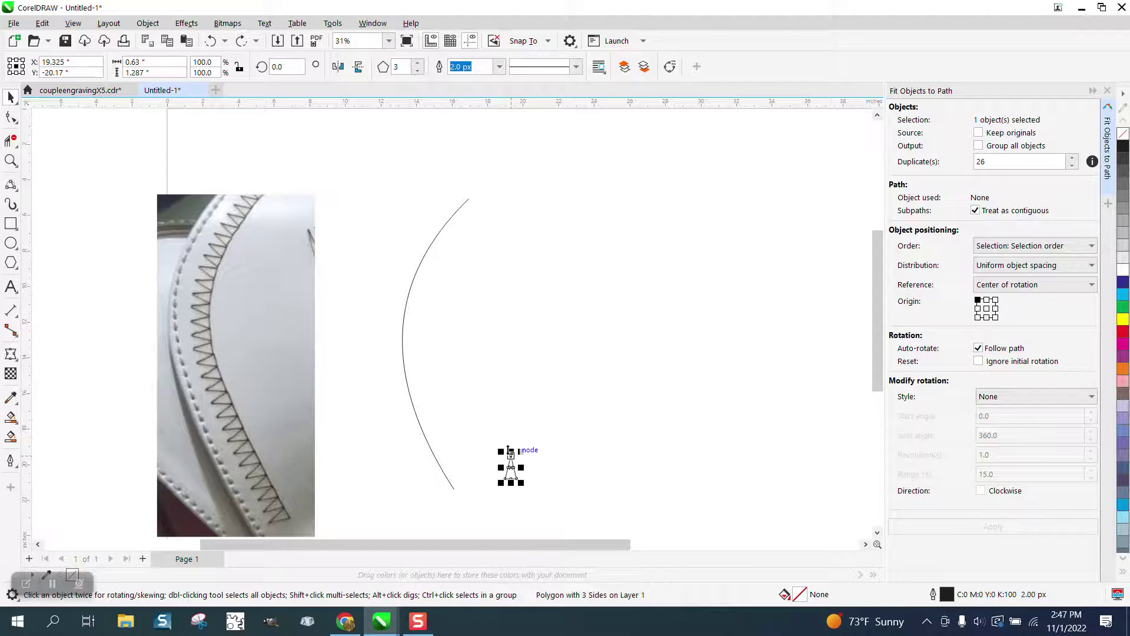
Flip the triangle back downward, test-fit it on the arc, undo, and set a top-left reference point.
{"action": "left_click", "coordinate": [359, 66]}
{"action": "left_click", "coordinate": [400, 342], "text": "shift"}
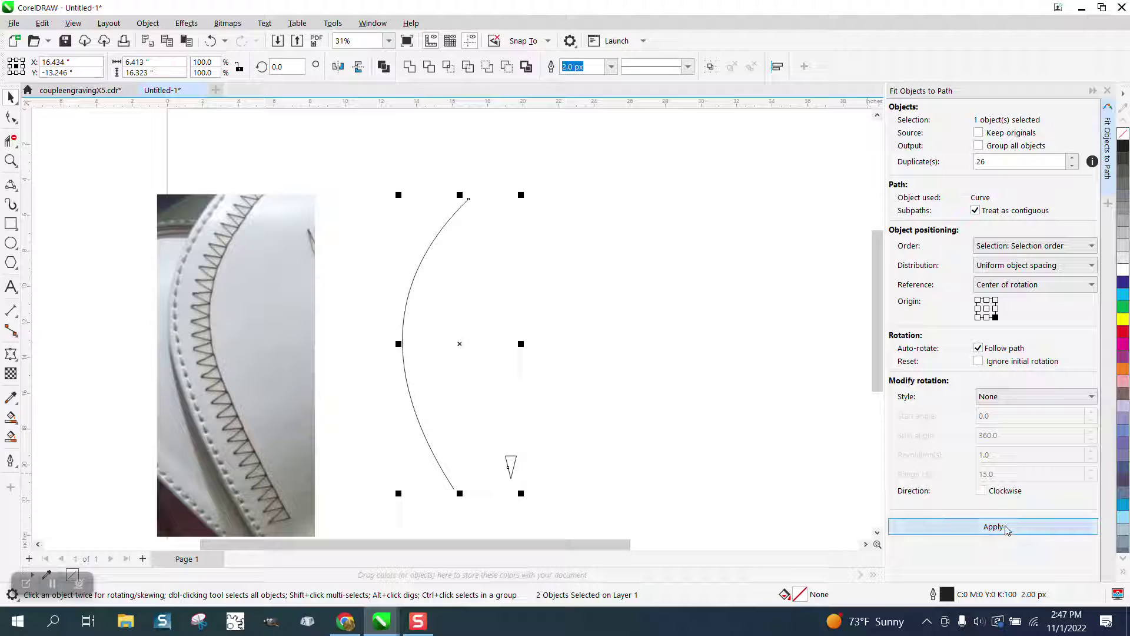
{"action": "left_click", "coordinate": [1006, 530]}
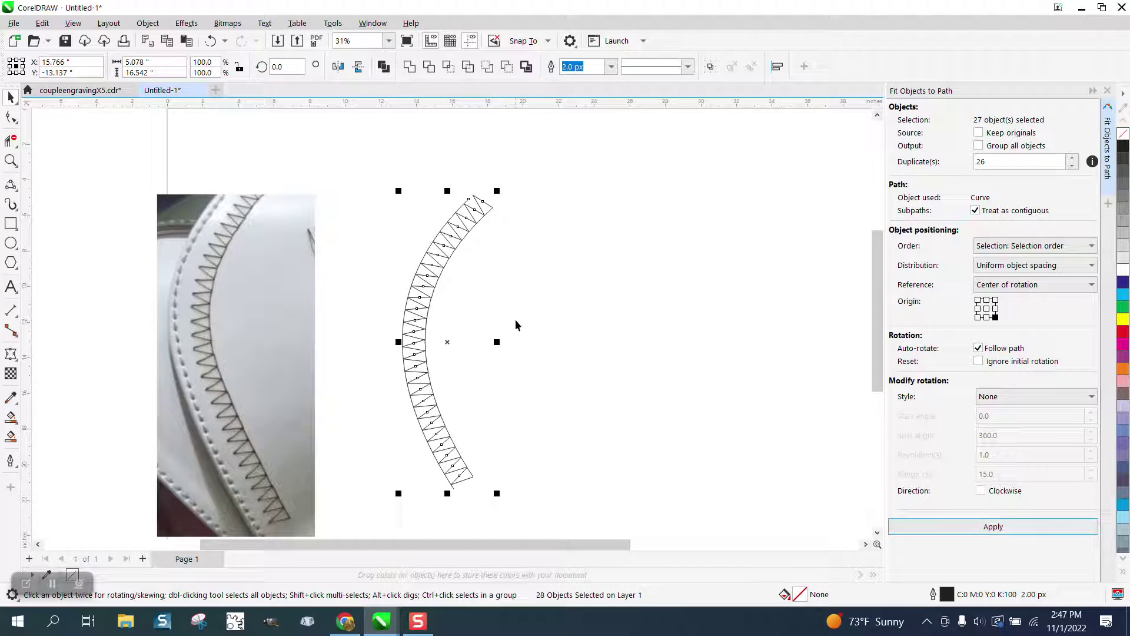
{"action": "left_click", "coordinate": [210, 41]}
{"action": "left_click", "coordinate": [978, 300]}
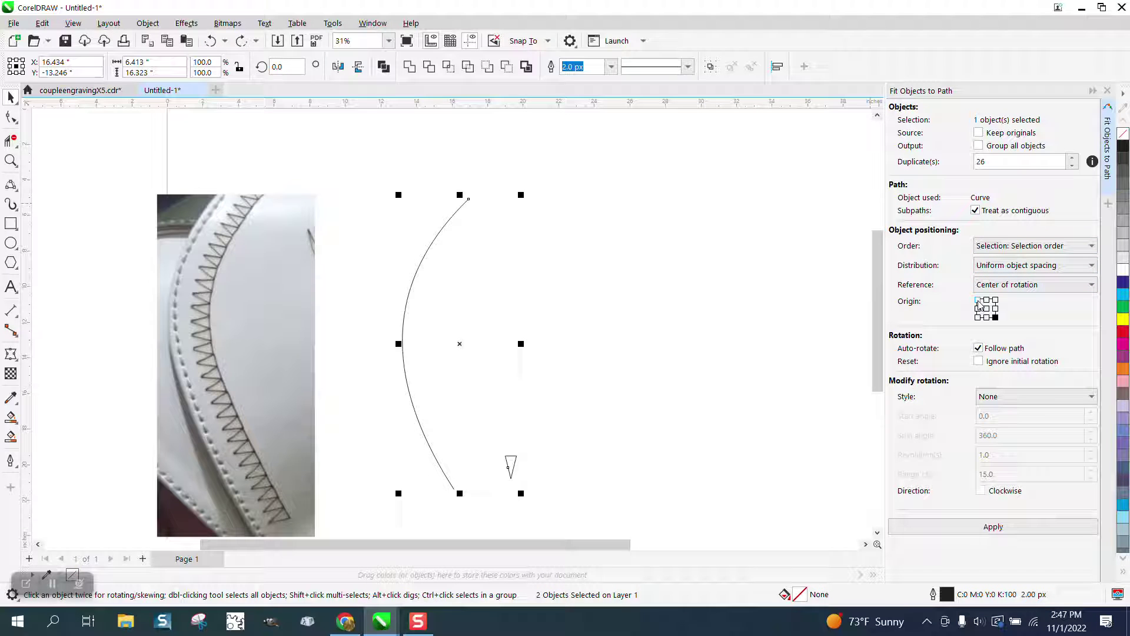
Trial-fit 26 triangles along the arc, inspect the stitch top, undo, and raise Duplicates to 27.
{"action": "left_click", "coordinate": [992, 528]}
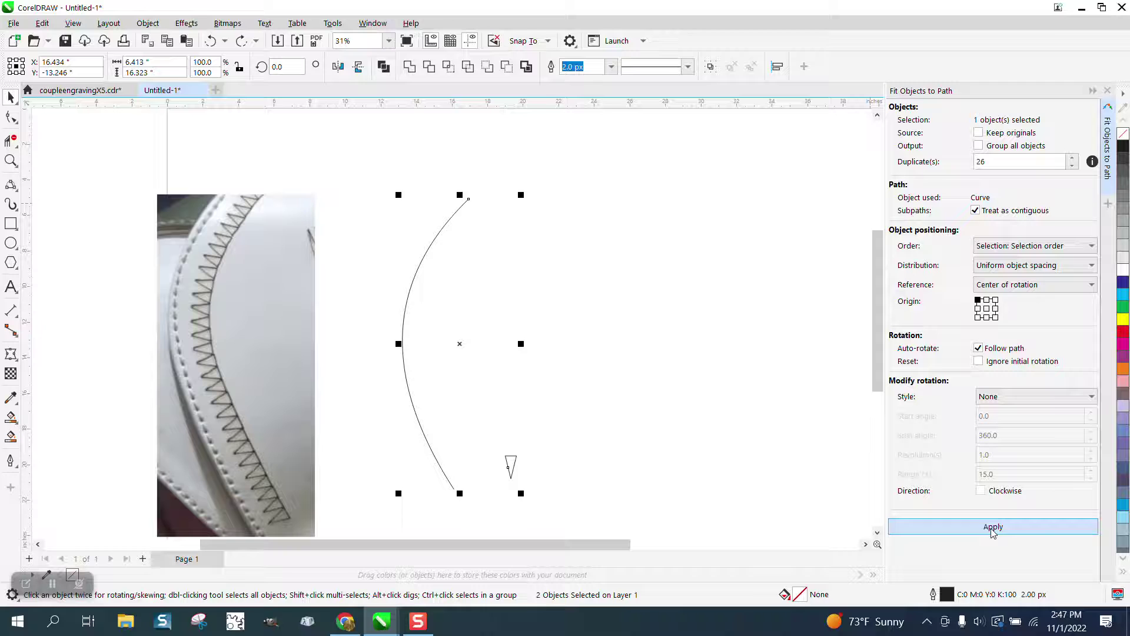
{"action": "left_click", "coordinate": [10, 160]}
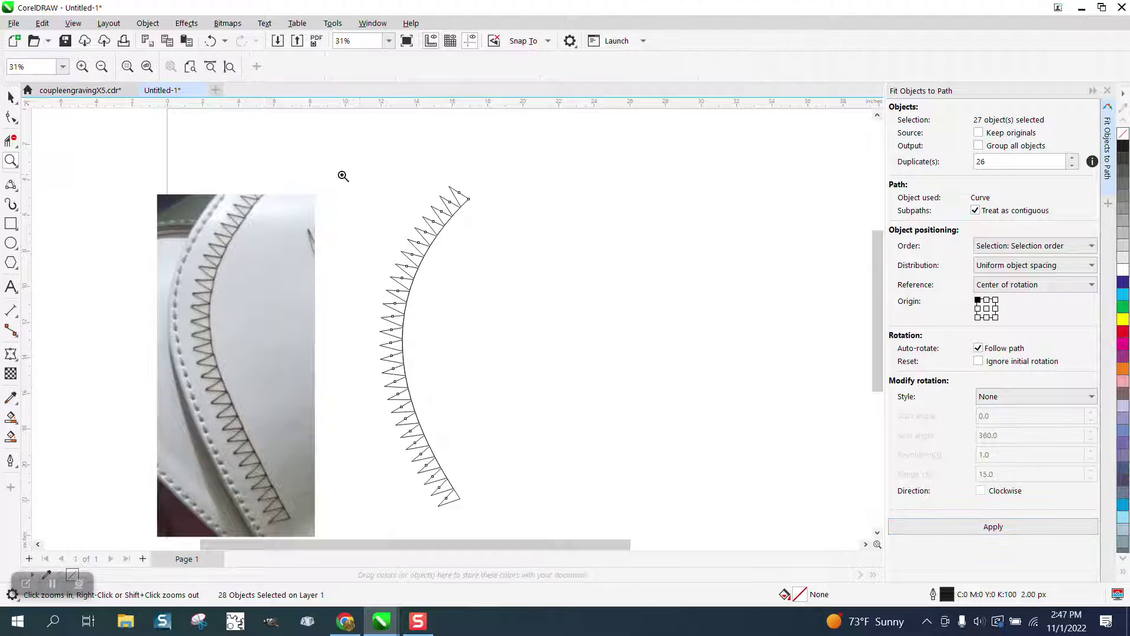
{"action": "left_click_drag", "start_coordinate": [412, 194], "coordinate": [505, 234]}
{"action": "scroll", "coordinate": [453, 202], "scroll_direction": "down", "scroll_amount": 2}
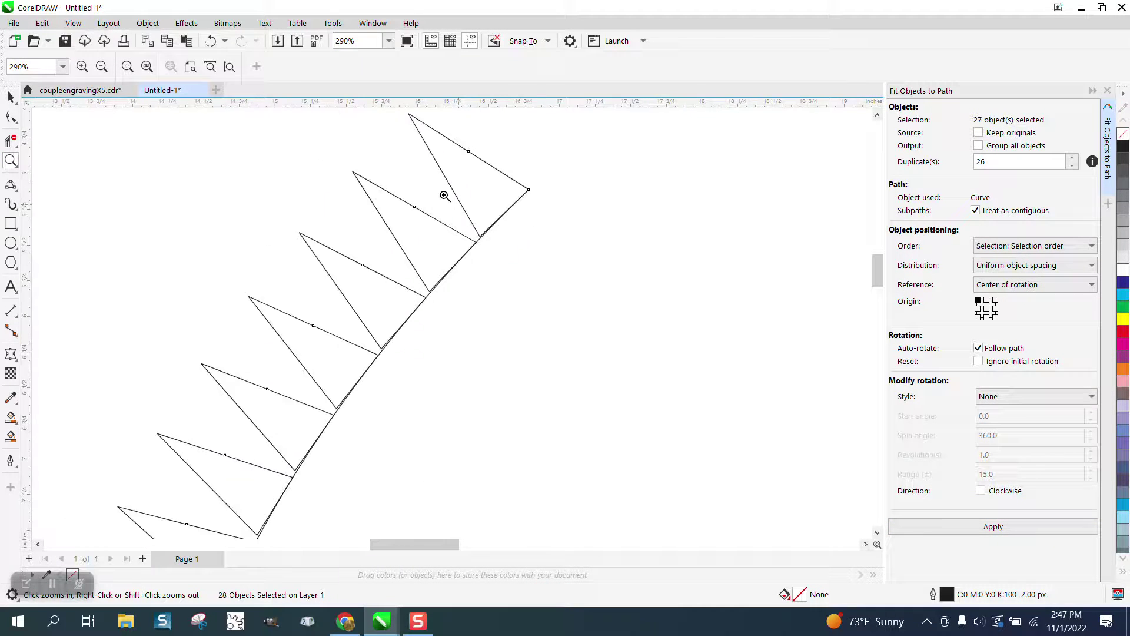
{"action": "left_click", "coordinate": [210, 40]}
{"action": "scroll", "coordinate": [415, 171], "scroll_direction": "down", "scroll_amount": 6}
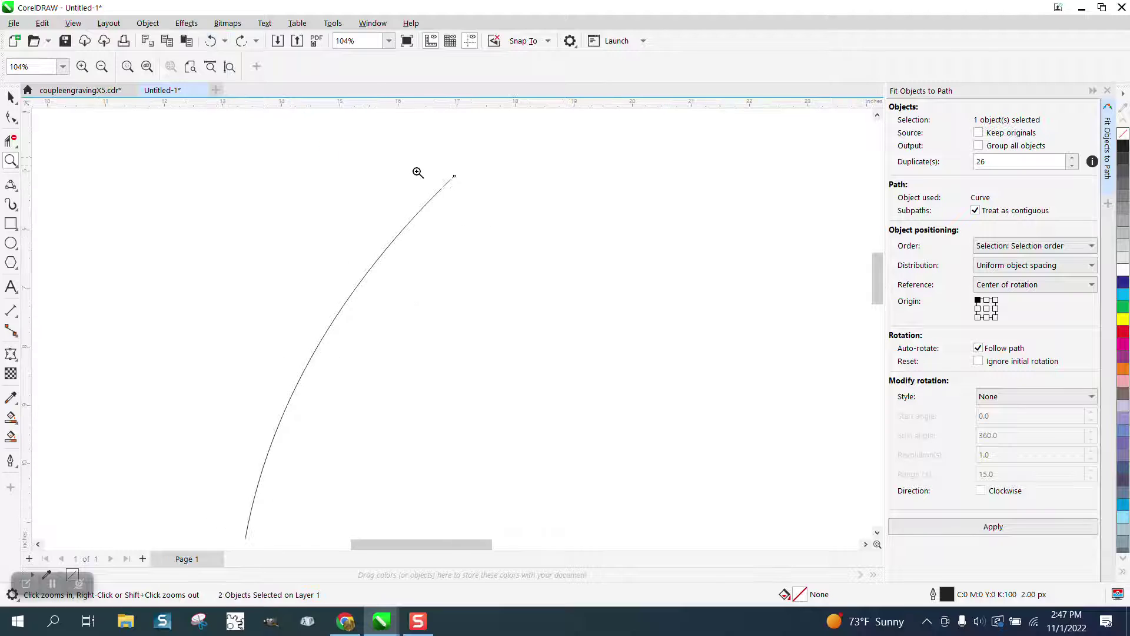
{"action": "left_click", "coordinate": [11, 97]}
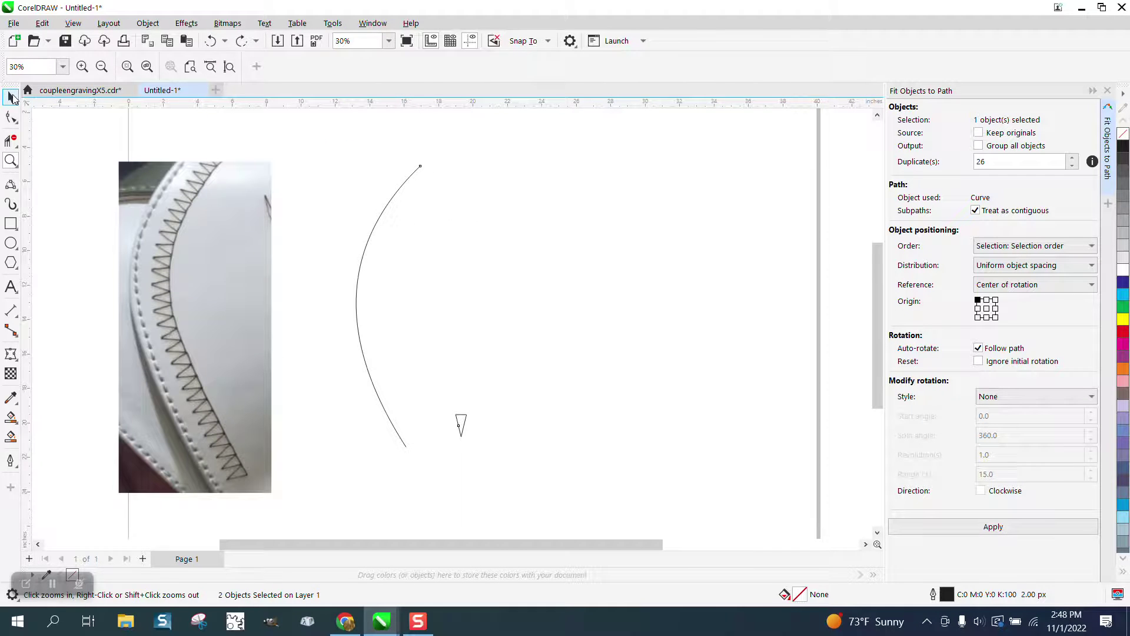
{"action": "left_click", "coordinate": [1072, 158]}
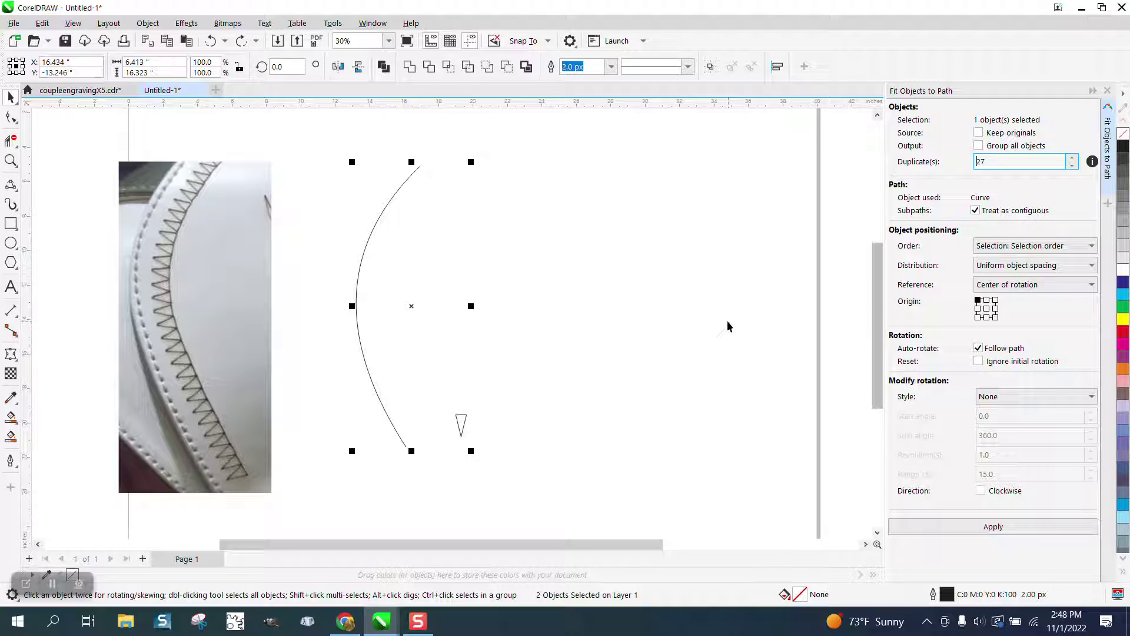
Fit 27 triangle copies along the arc and zoom in to inspect the upper teeth.
{"action": "left_click", "coordinate": [1005, 527]}
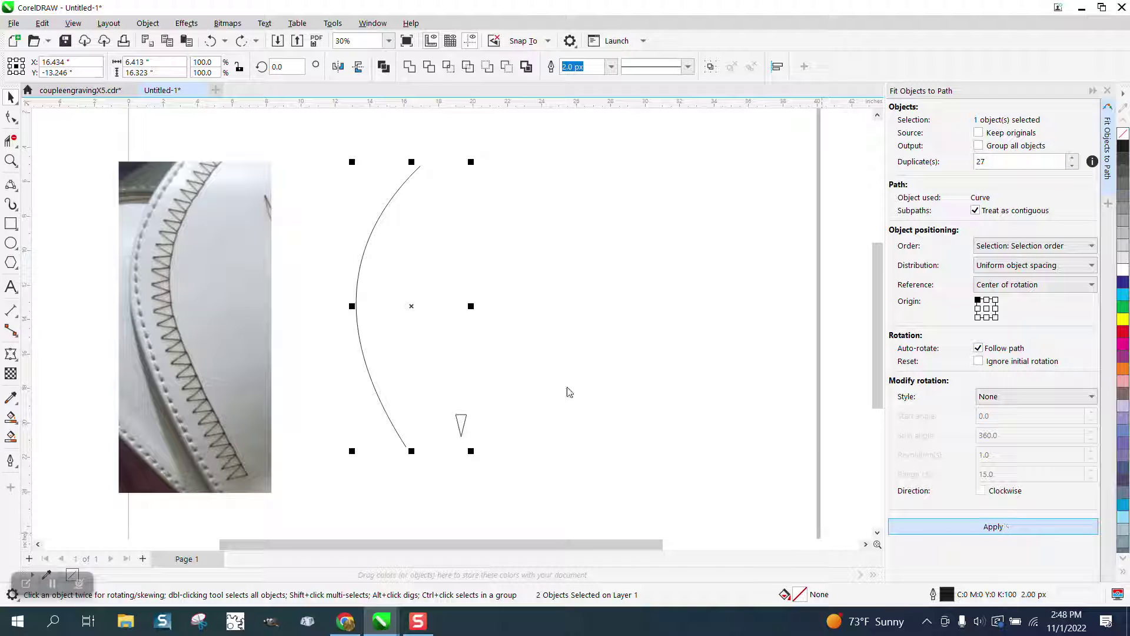
{"action": "left_click", "coordinate": [12, 161]}
{"action": "left_click_drag", "start_coordinate": [396, 170], "coordinate": [416, 201]}
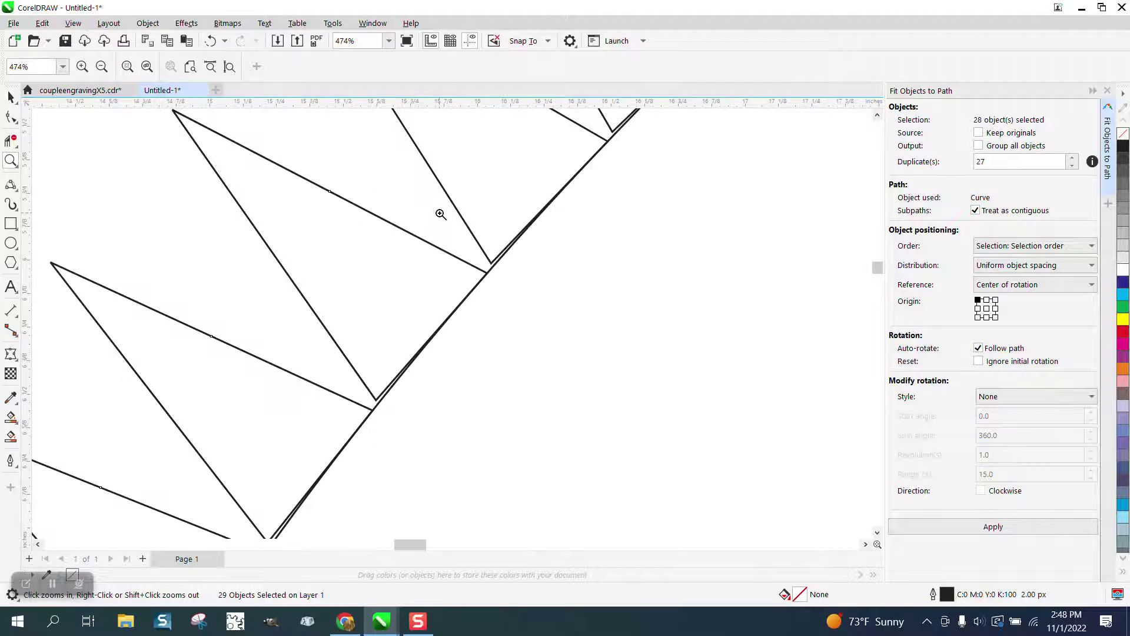
{"action": "scroll", "coordinate": [440, 214], "scroll_direction": "down", "scroll_amount": 6}
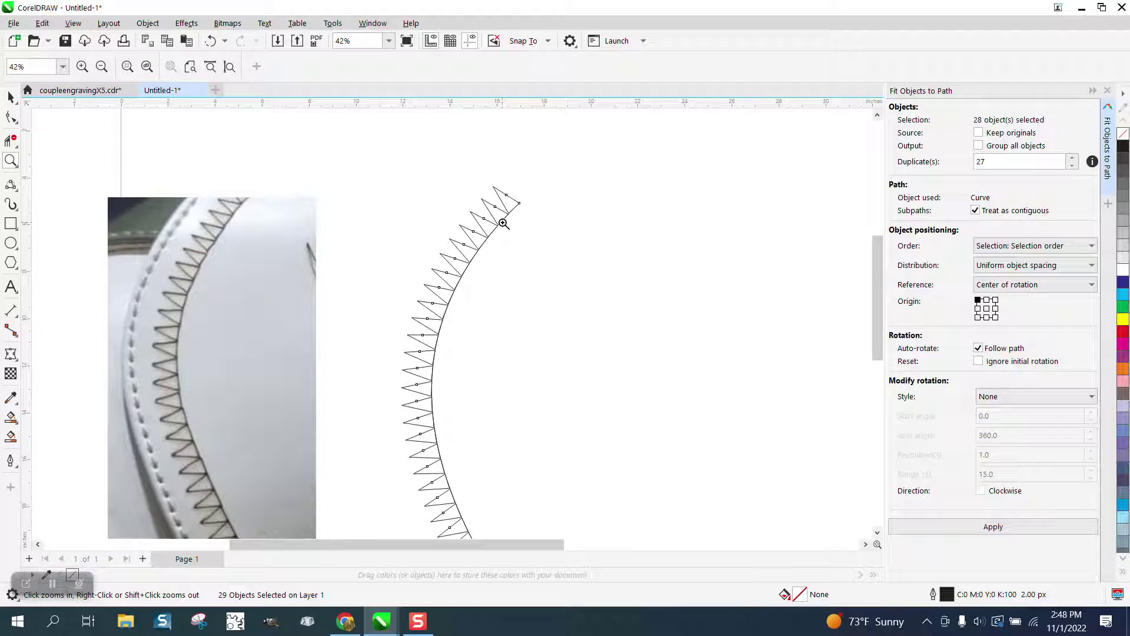
{"action": "scroll", "coordinate": [504, 223], "scroll_direction": "down", "scroll_amount": 1}
{"action": "left_click_drag", "start_coordinate": [478, 211], "coordinate": [542, 295]}
{"action": "scroll", "coordinate": [381, 270], "scroll_direction": "down", "scroll_amount": 1}
{"action": "scroll", "coordinate": [381, 270], "scroll_direction": "down", "scroll_amount": 1}
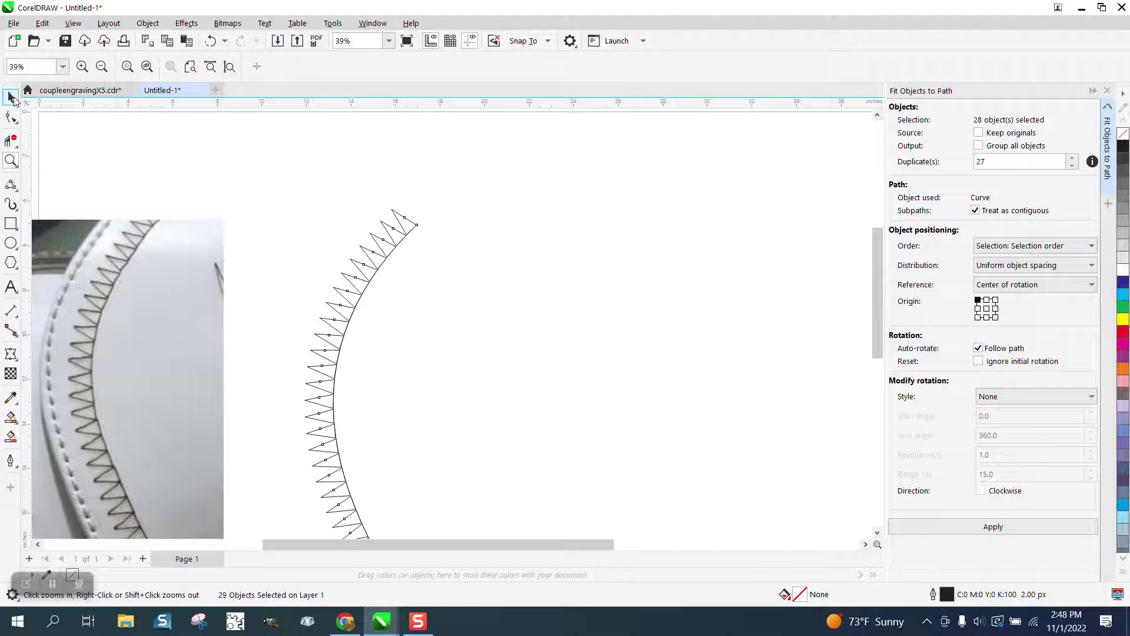
Test dragging one triangle tooth off the arc, undo, then select a top triangle.
{"action": "left_click", "coordinate": [10, 97]}
{"action": "left_click", "coordinate": [439, 223]}
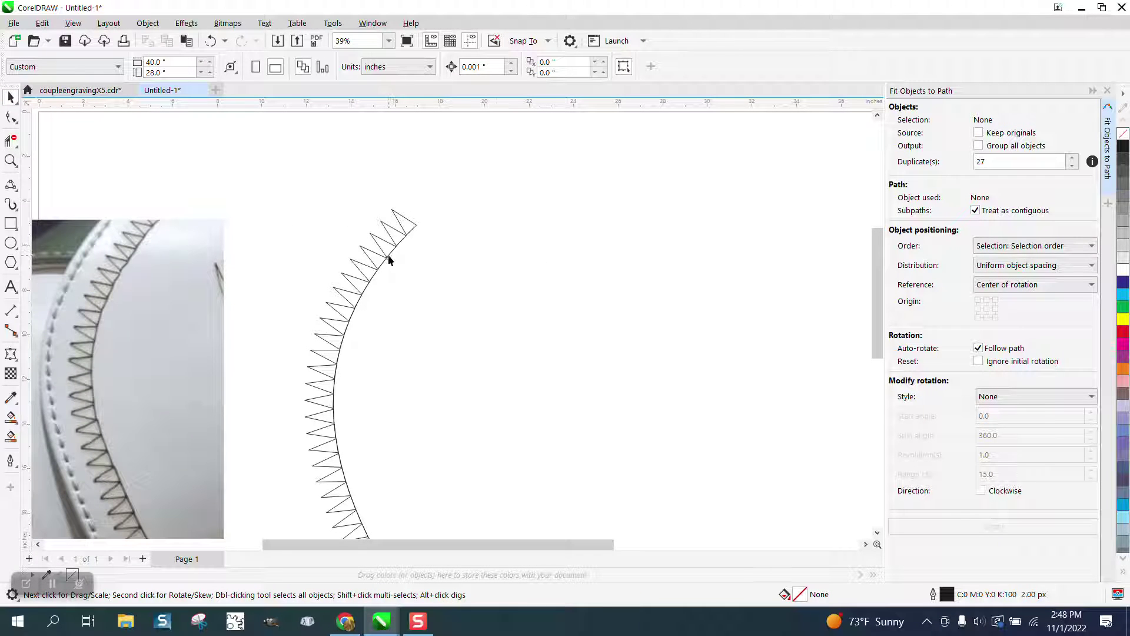
{"action": "left_click_drag", "start_coordinate": [388, 254], "coordinate": [498, 263]}
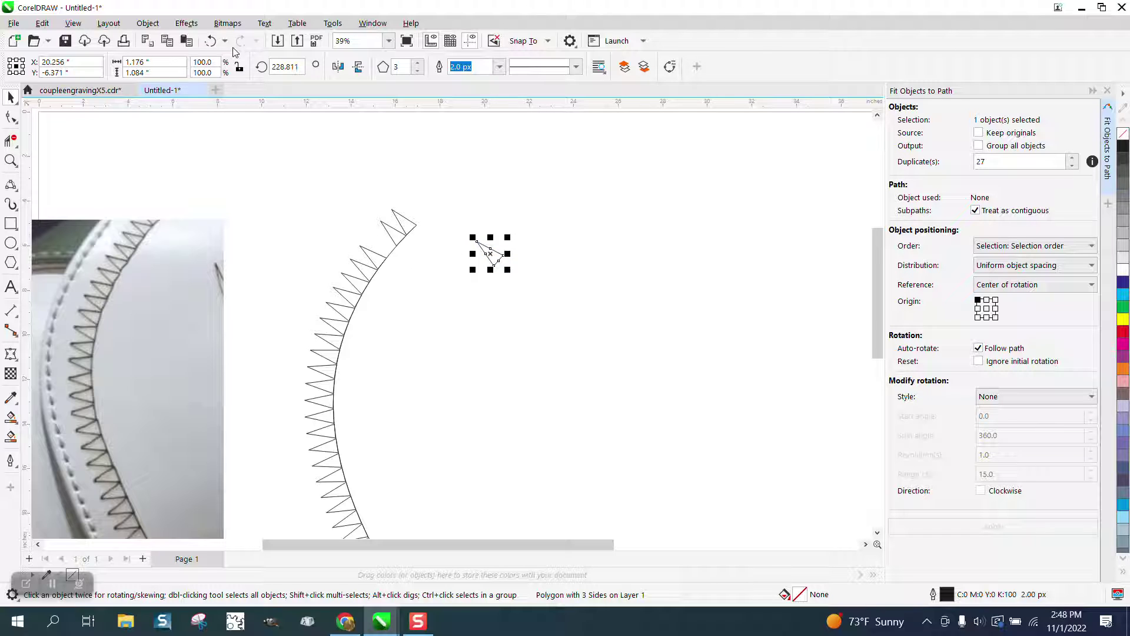
{"action": "left_click", "coordinate": [211, 40]}
{"action": "left_click", "coordinate": [436, 172]}
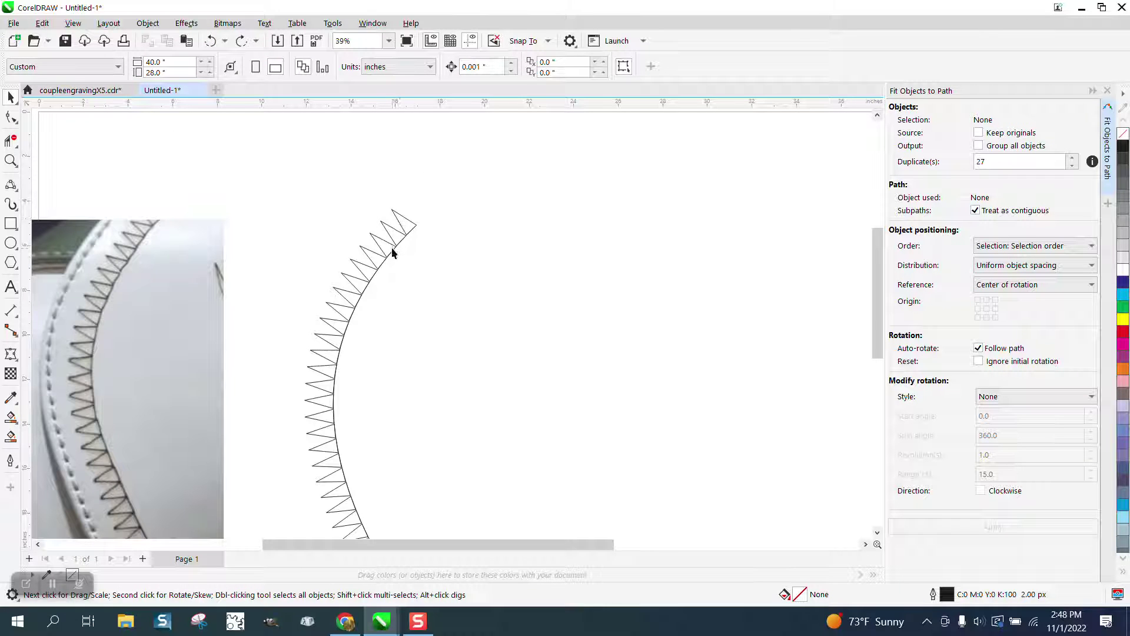
{"action": "left_click", "coordinate": [393, 253]}
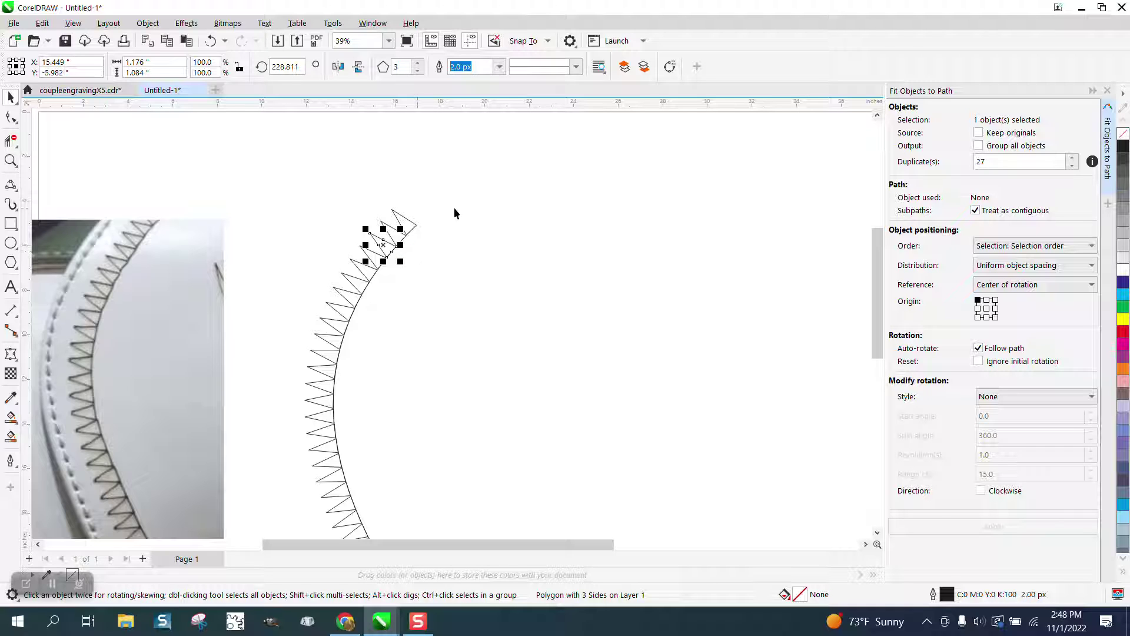
Set the nudge distance to 2 and nudge the top triangle up.
{"action": "left_click", "coordinate": [426, 114]}
{"action": "triple_click", "coordinate": [494, 68]}
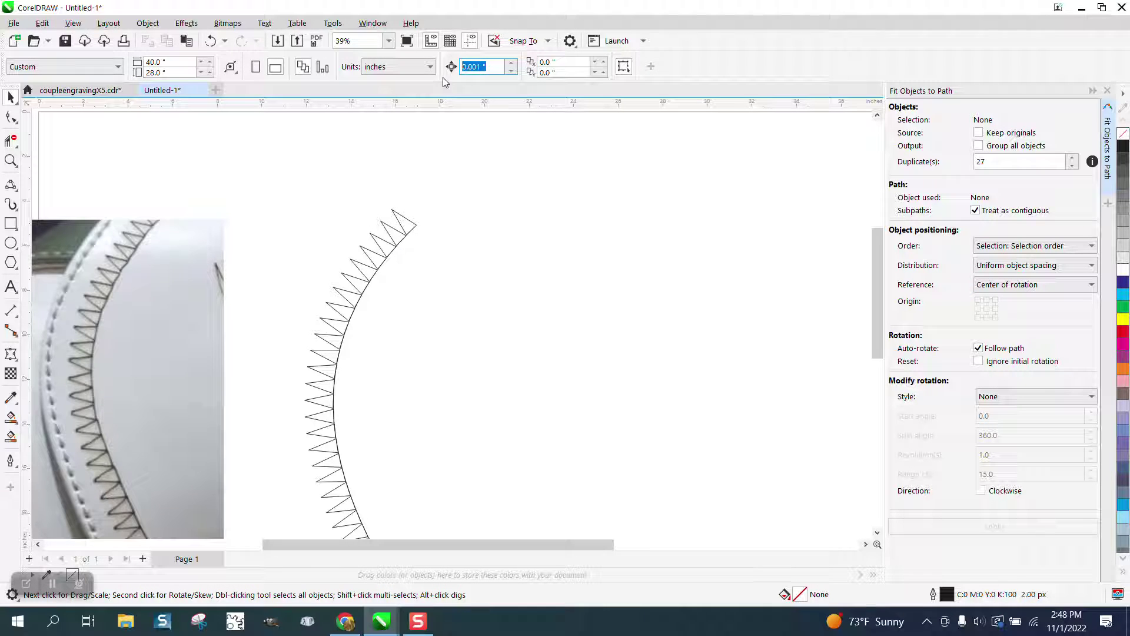
{"action": "type", "text": "2"}
{"action": "left_click", "coordinate": [394, 235]}
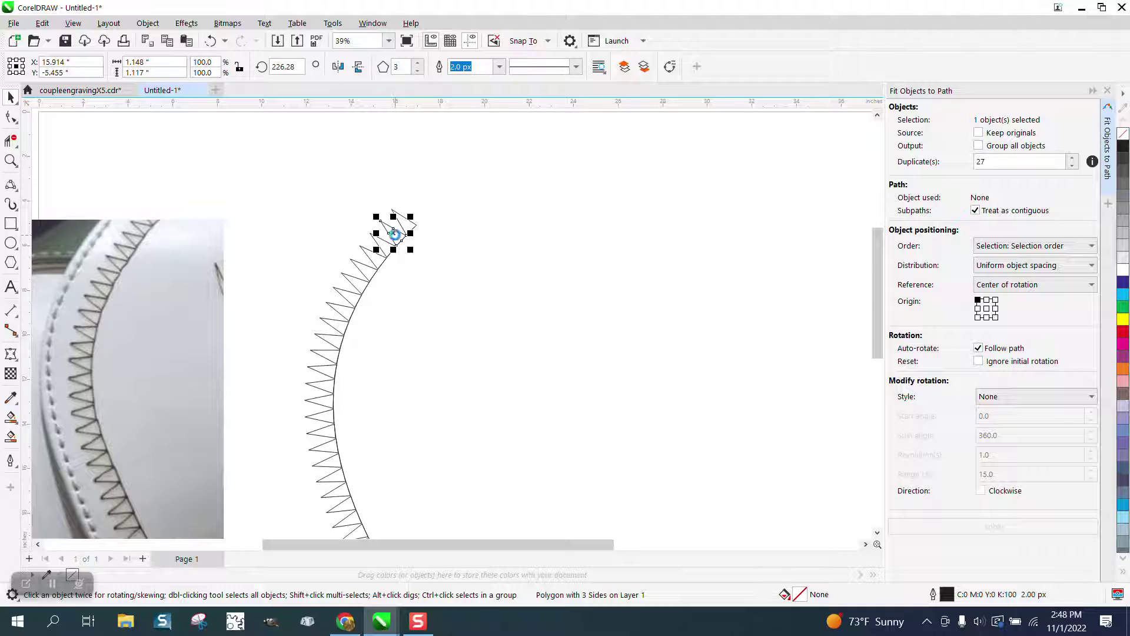
{"action": "key", "text": "Up"}
Drag a copy of the arc to the right, nudge the triangle back down, and zoom in.
{"action": "left_click_drag", "start_coordinate": [404, 237], "coordinate": [669, 262]}
{"action": "left_click", "coordinate": [398, 189]}
{"action": "key", "text": "Down"}
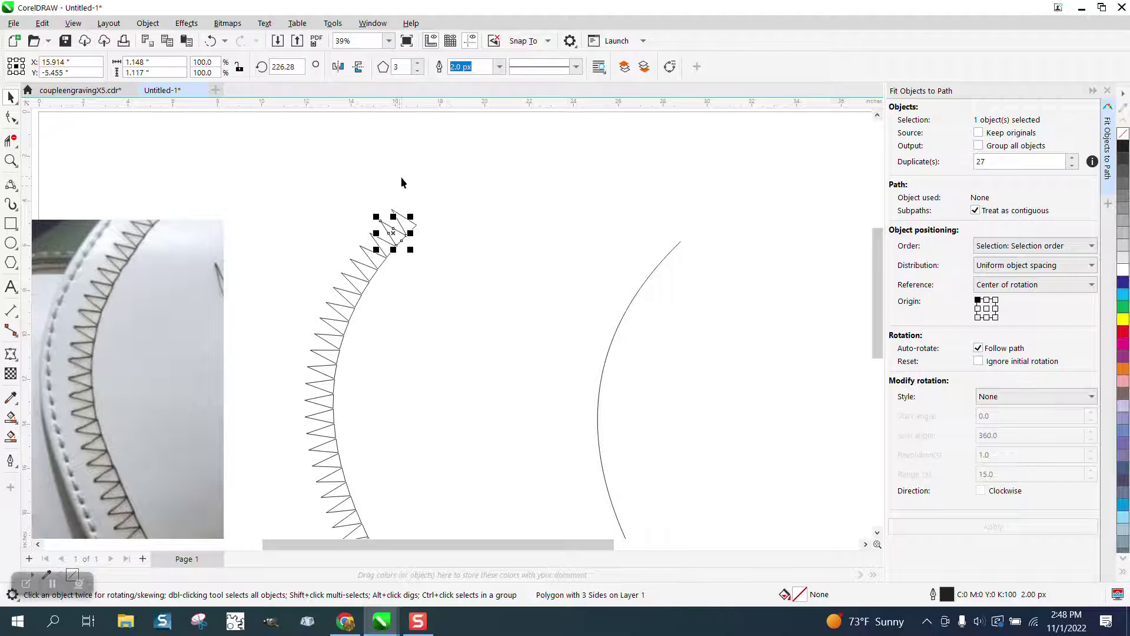
{"action": "scroll", "coordinate": [358, 143], "scroll_direction": "down", "scroll_amount": 2}
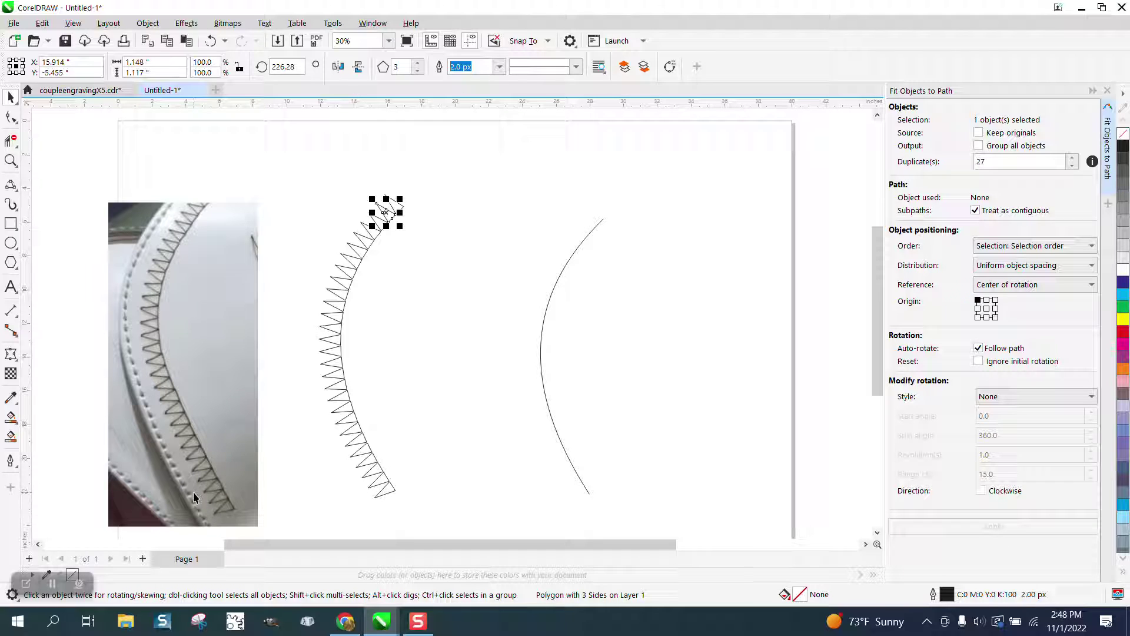
{"action": "left_click", "coordinate": [11, 160]}
{"action": "left_click_drag", "start_coordinate": [336, 190], "coordinate": [461, 241]}
{"action": "scroll", "coordinate": [453, 242], "scroll_direction": "down", "scroll_amount": 10}
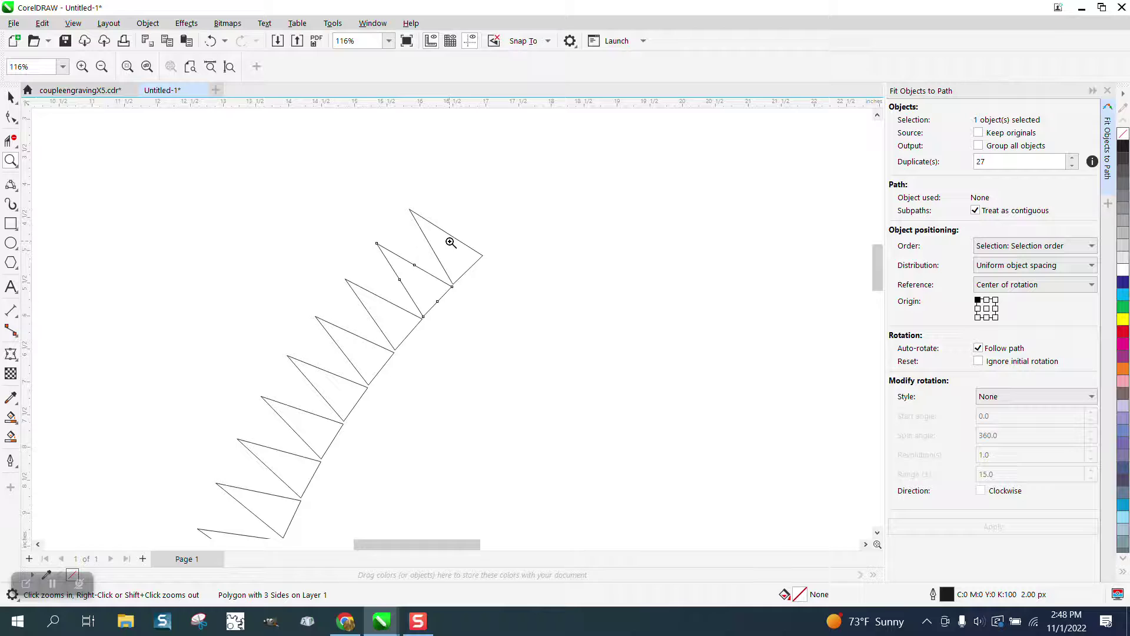
Undo the nudges, the arc copy, and the 27-duplicate fit.
{"action": "left_click", "coordinate": [210, 41]}
{"action": "left_click", "coordinate": [210, 41]}
{"action": "left_click", "coordinate": [210, 41]}
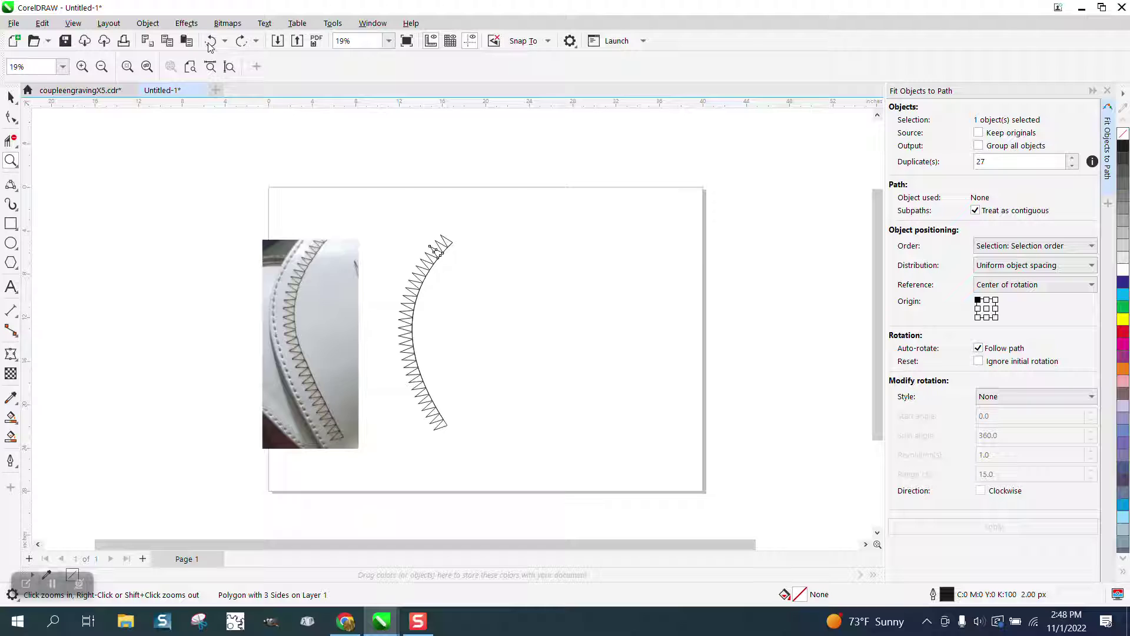
{"action": "left_click", "coordinate": [210, 41]}
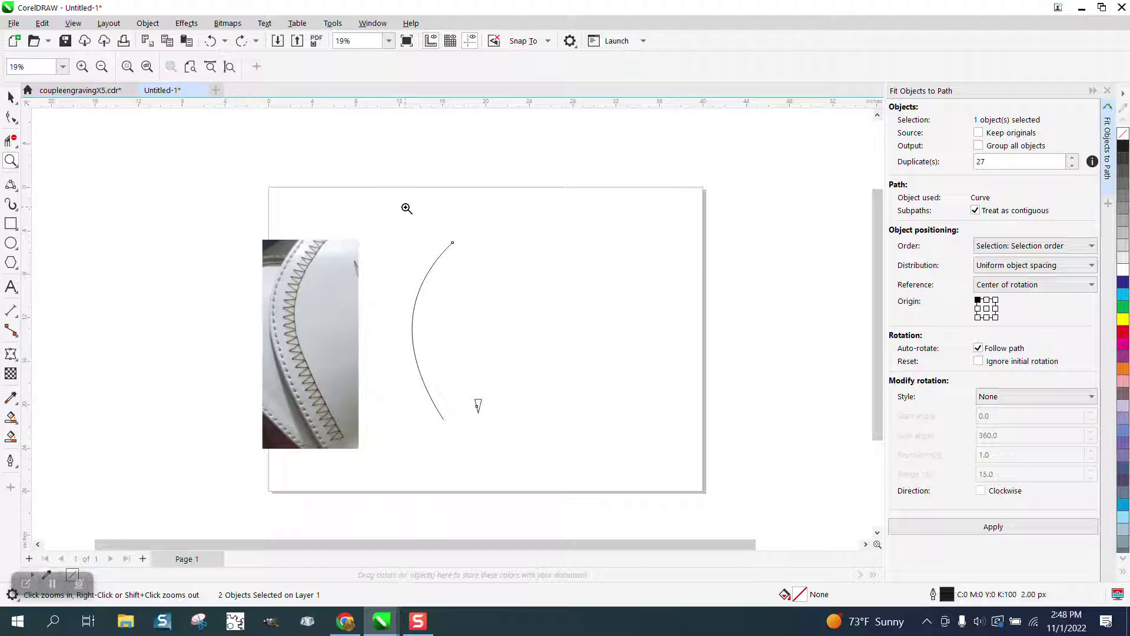
{"action": "left_click", "coordinate": [11, 97]}
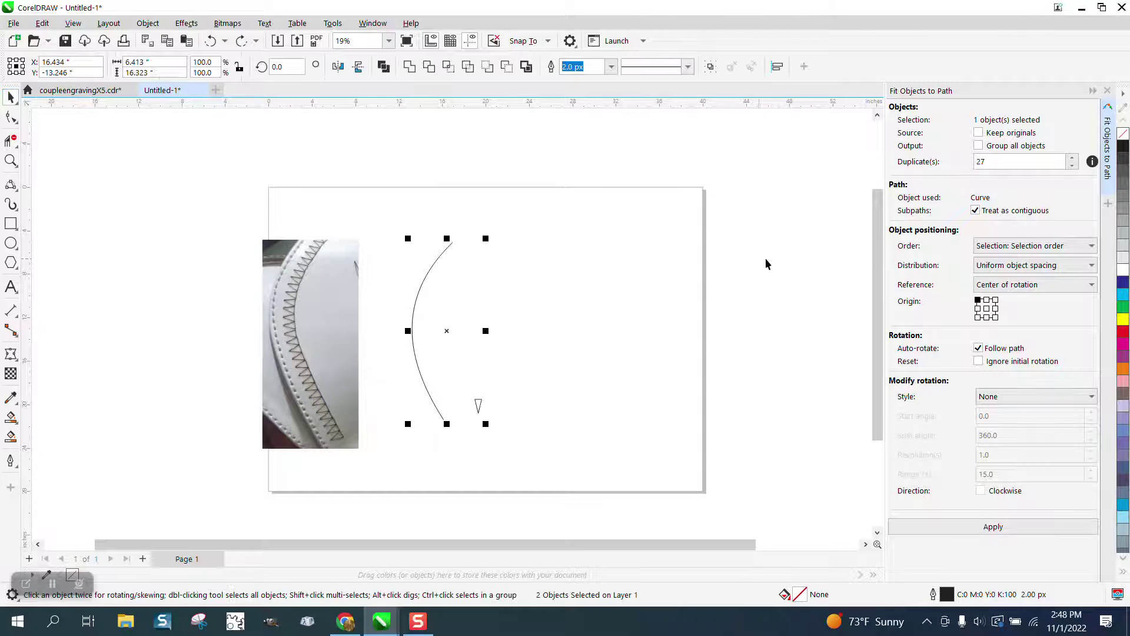
Raise Duplicates to 29, fit the triangles along the arc, and zoom in on the stitch.
{"action": "left_click", "coordinate": [1072, 158]}
{"action": "left_click", "coordinate": [1072, 158]}
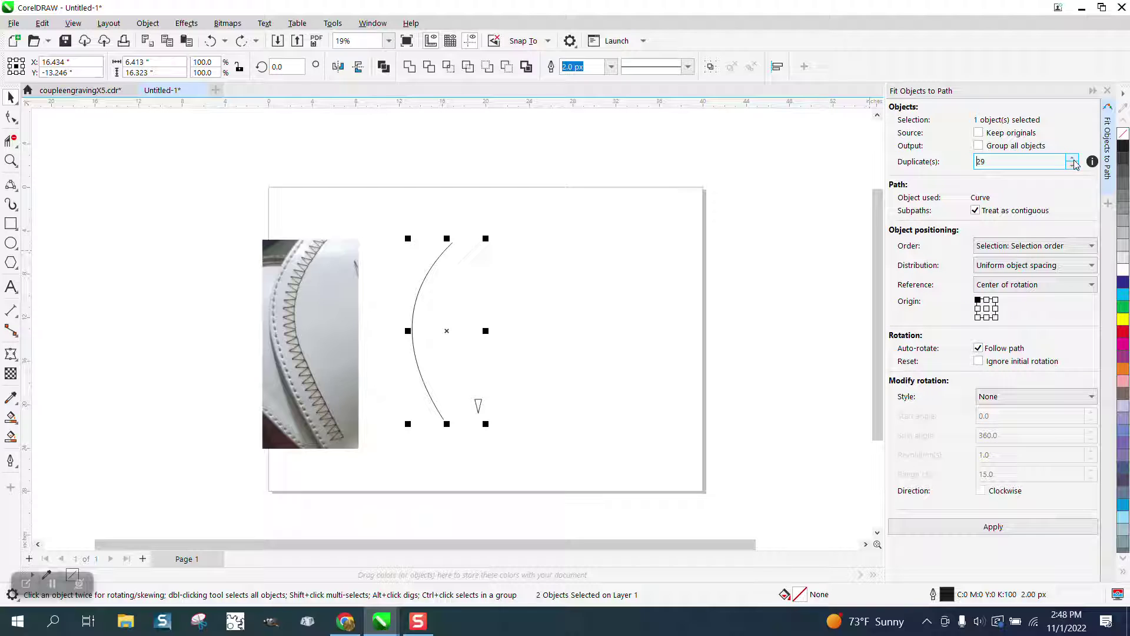
{"action": "left_click", "coordinate": [995, 530]}
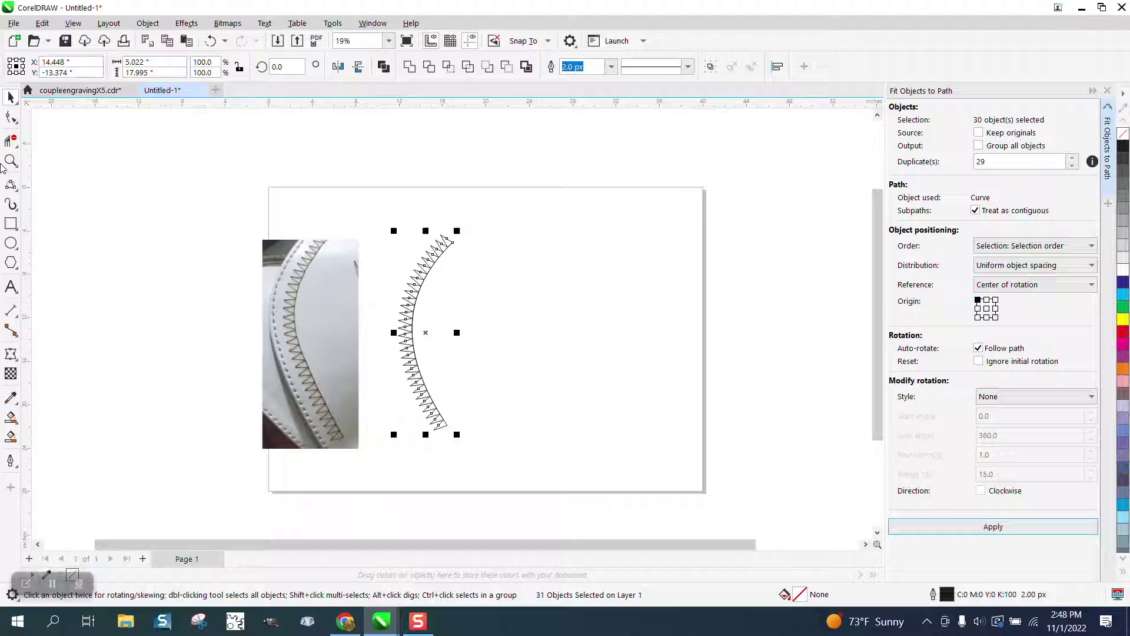
{"action": "key", "text": "z"}
{"action": "left_click_drag", "start_coordinate": [435, 196], "coordinate": [497, 280]}
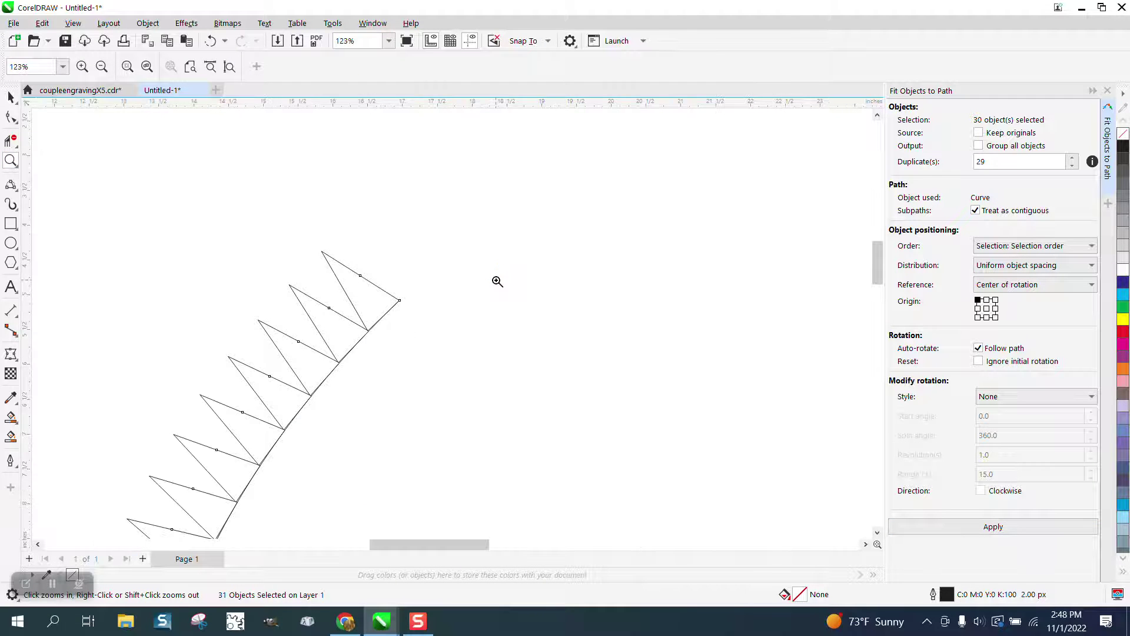
{"action": "left_click_drag", "start_coordinate": [328, 303], "coordinate": [423, 349]}
{"action": "scroll", "coordinate": [365, 259], "scroll_direction": "down", "scroll_amount": 8}
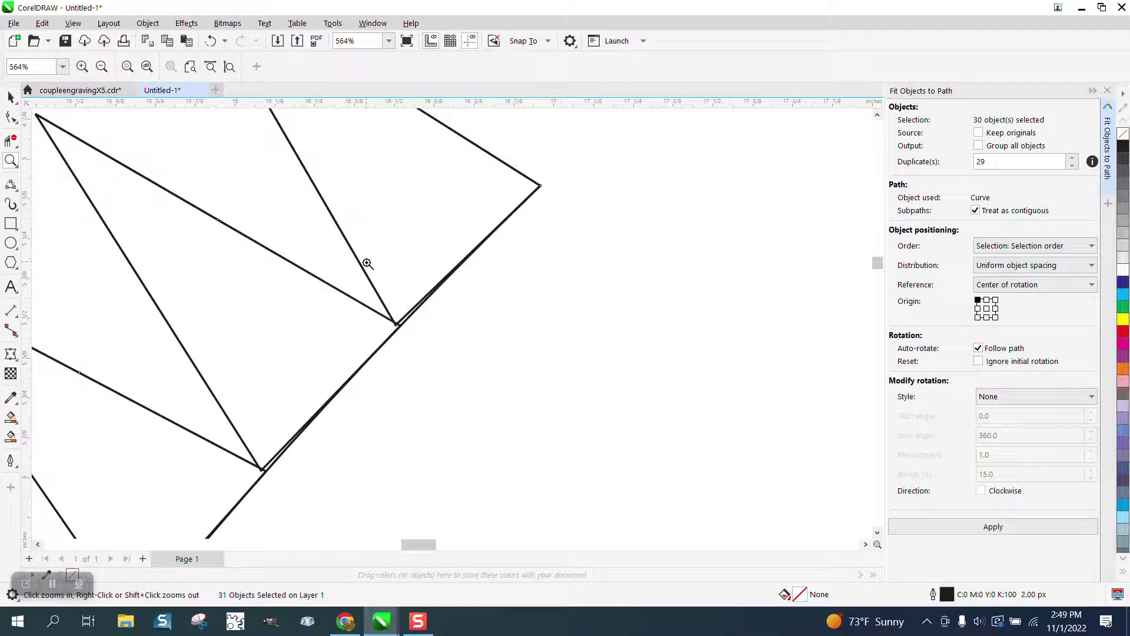
{"action": "left_click", "coordinate": [11, 98]}
{"action": "scroll", "coordinate": [465, 177], "scroll_direction": "down", "scroll_amount": 2}
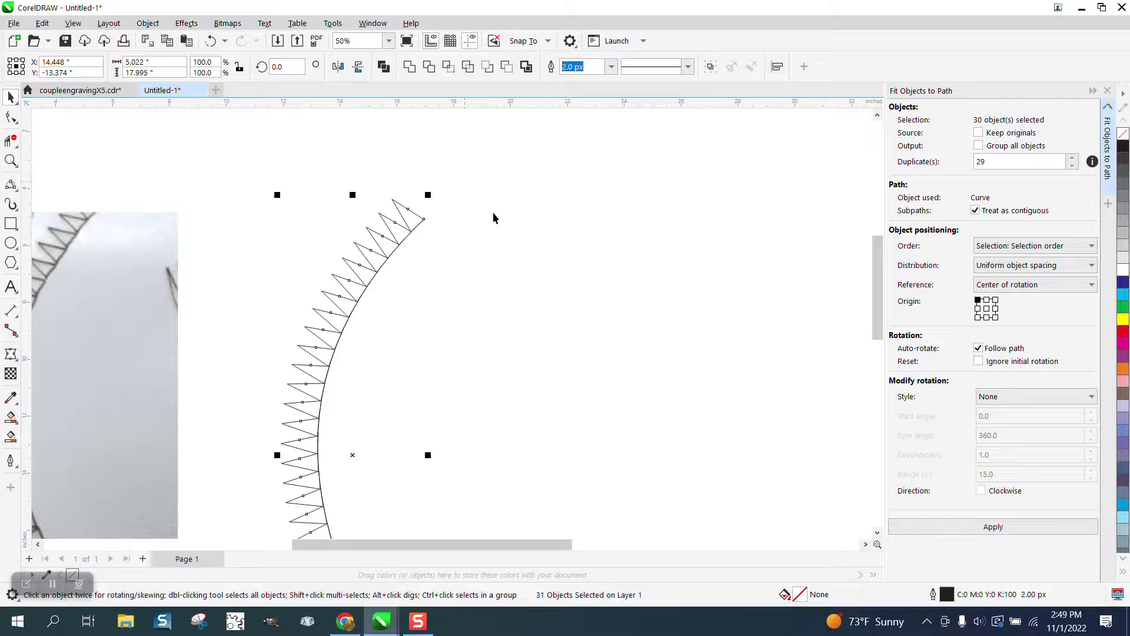
Test pulling the tip triangle off the arc, then undo and deselect it.
{"action": "left_click", "coordinate": [439, 218]}
{"action": "left_click_drag", "start_coordinate": [421, 228], "coordinate": [512, 229]}
{"action": "left_click", "coordinate": [211, 41]}
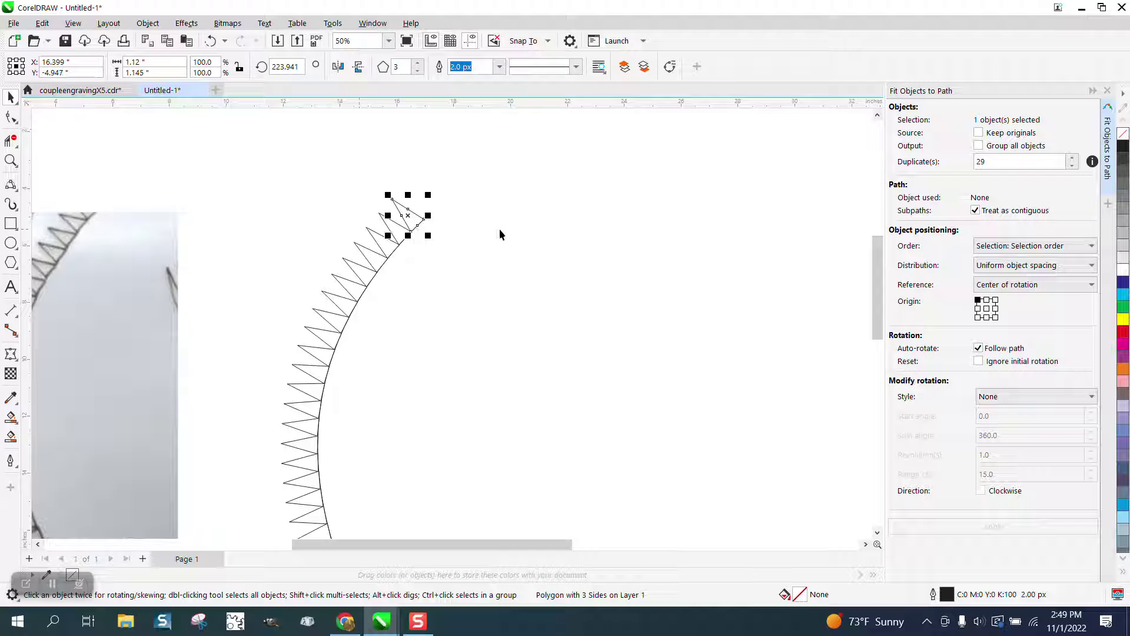
{"action": "left_click", "coordinate": [522, 212]}
Set the nudge distance to 2 inches and nudge the top triangle up.
{"action": "left_click", "coordinate": [488, 70]}
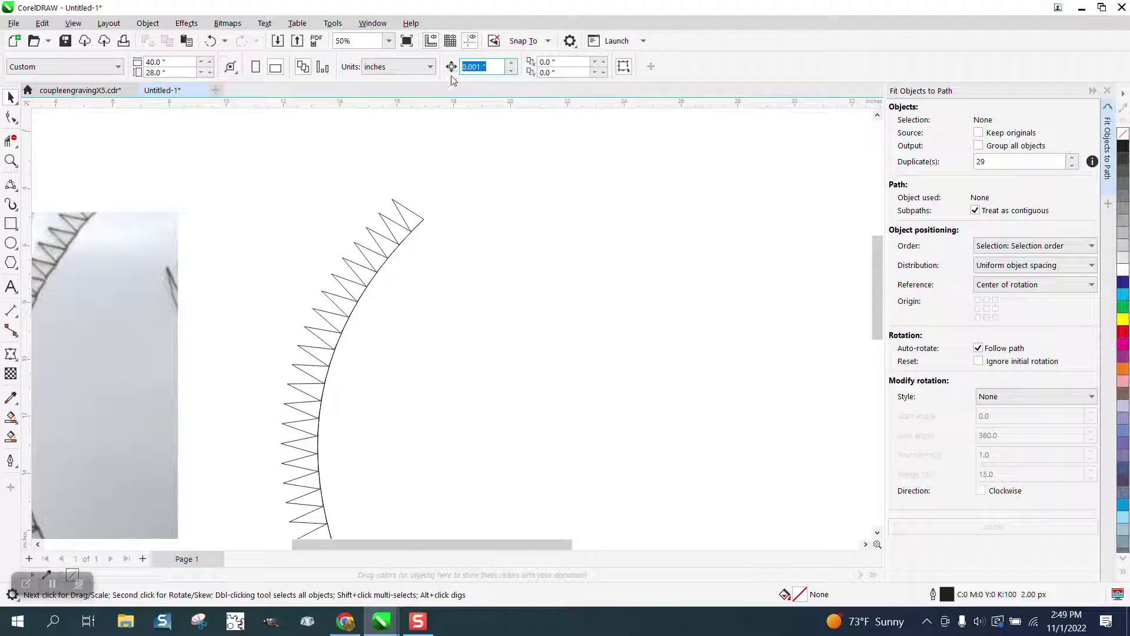
{"action": "type", "text": "2"}
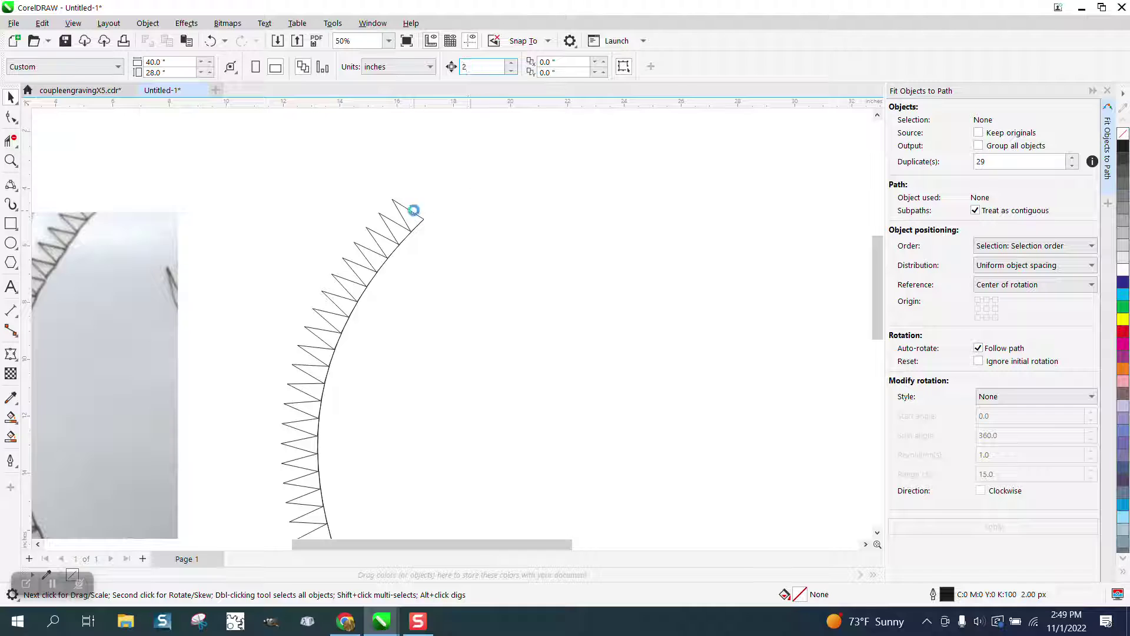
{"action": "key", "text": "Return"}
{"action": "left_click", "coordinate": [418, 218]}
{"action": "key", "text": "Up"}
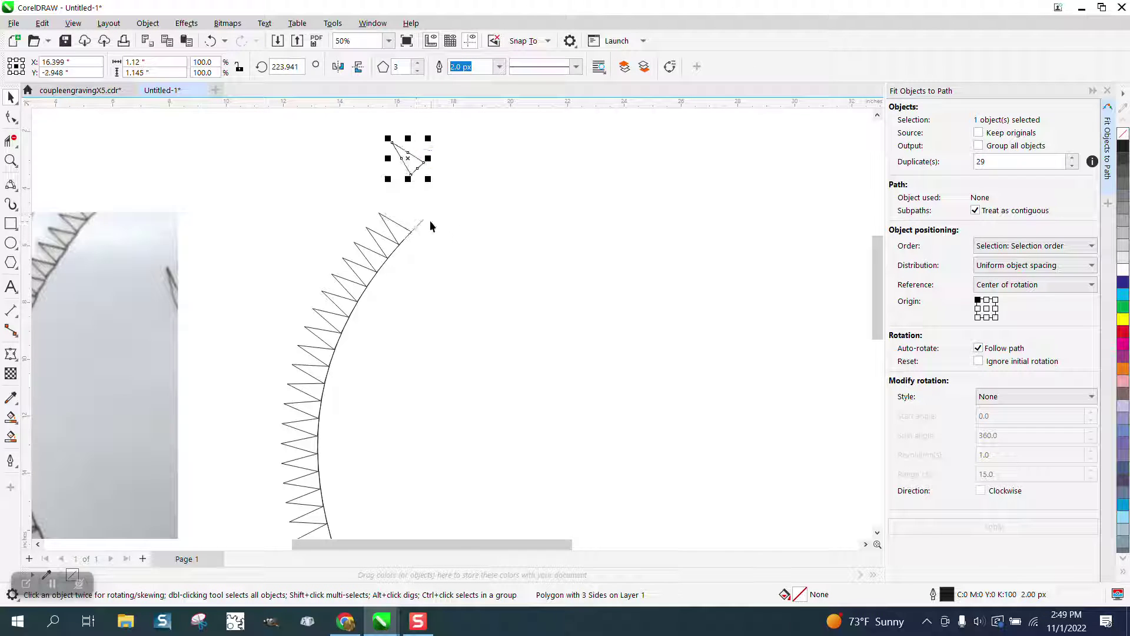
Move the arc to the right, away from the triangles, and select the spare triangle.
{"action": "left_click", "coordinate": [422, 220]}
{"action": "key", "text": "F10"}
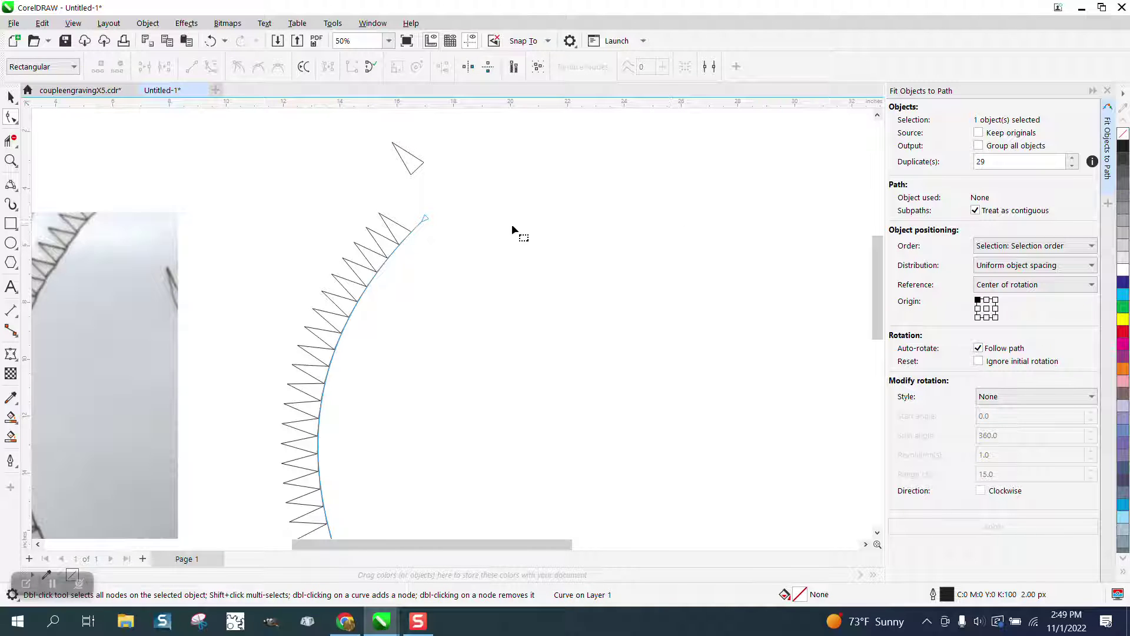
{"action": "left_click", "coordinate": [11, 97]}
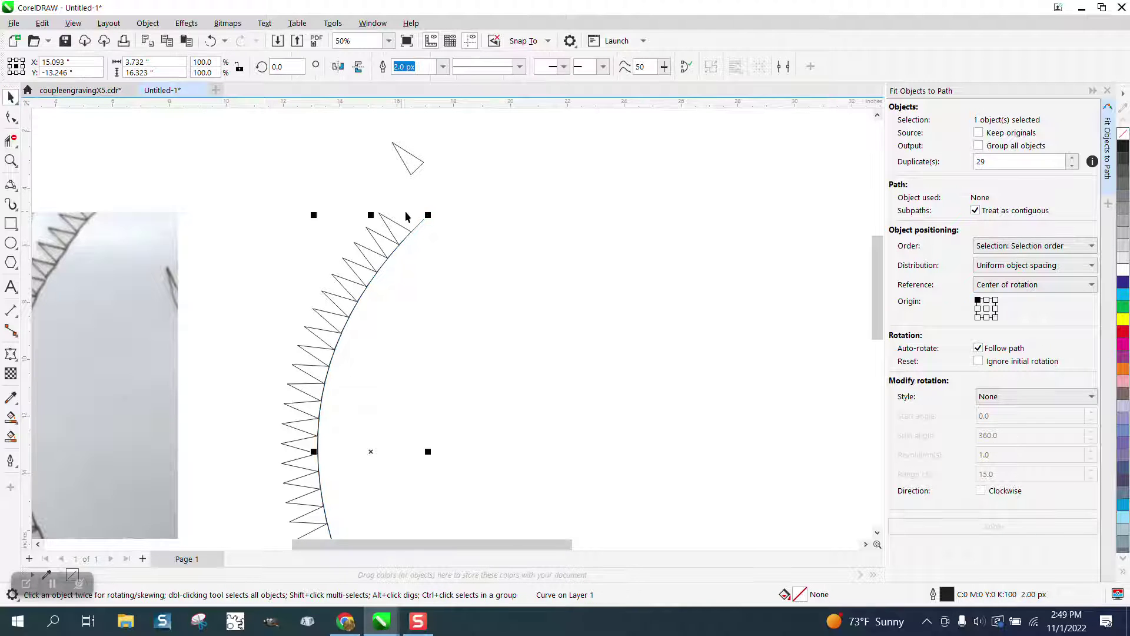
{"action": "left_click_drag", "start_coordinate": [429, 220], "coordinate": [633, 222]}
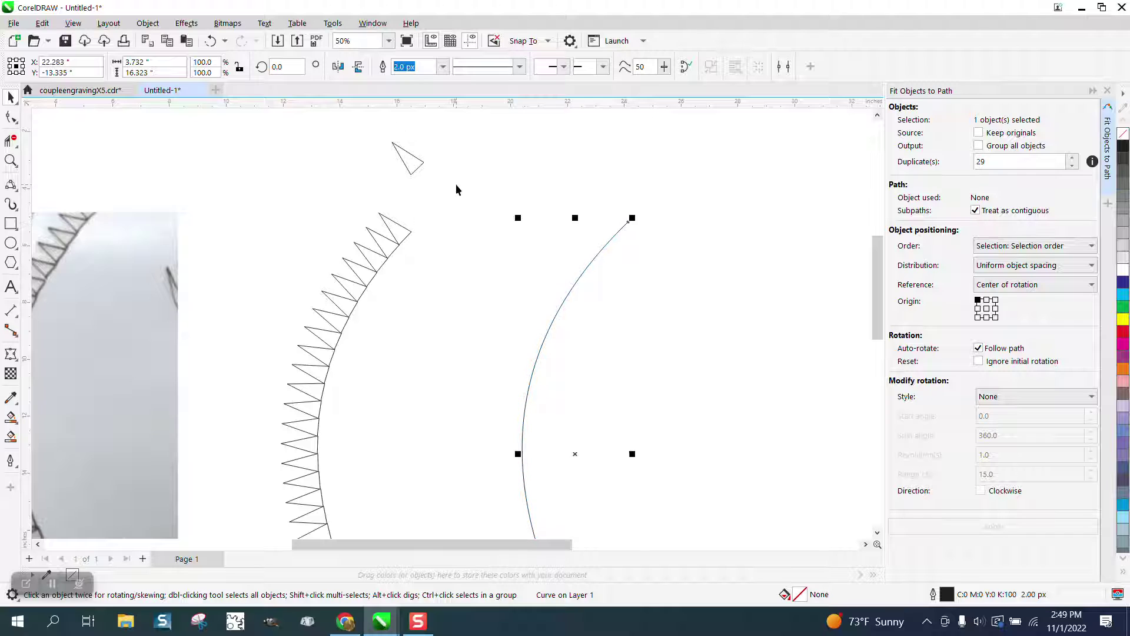
{"action": "left_click", "coordinate": [403, 158]}
{"action": "scroll", "coordinate": [404, 153], "scroll_direction": "down", "scroll_amount": 4}
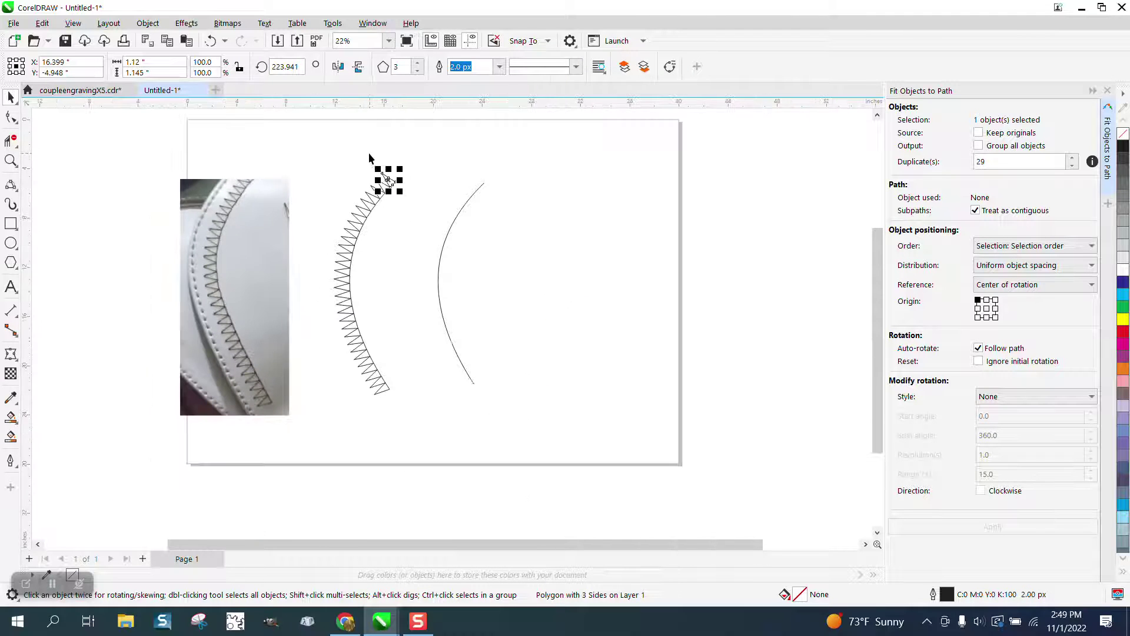
Marquee-select the 29 zigzag triangles and weld them into one curve.
{"action": "left_click_drag", "start_coordinate": [314, 128], "coordinate": [411, 416]}
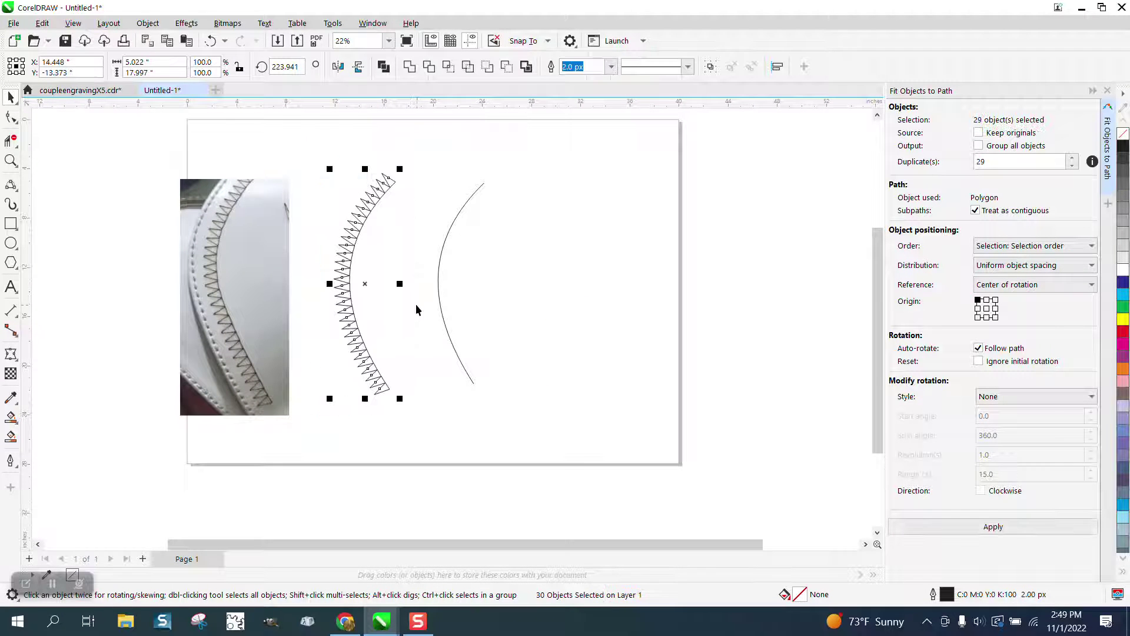
{"action": "left_click", "coordinate": [401, 245]}
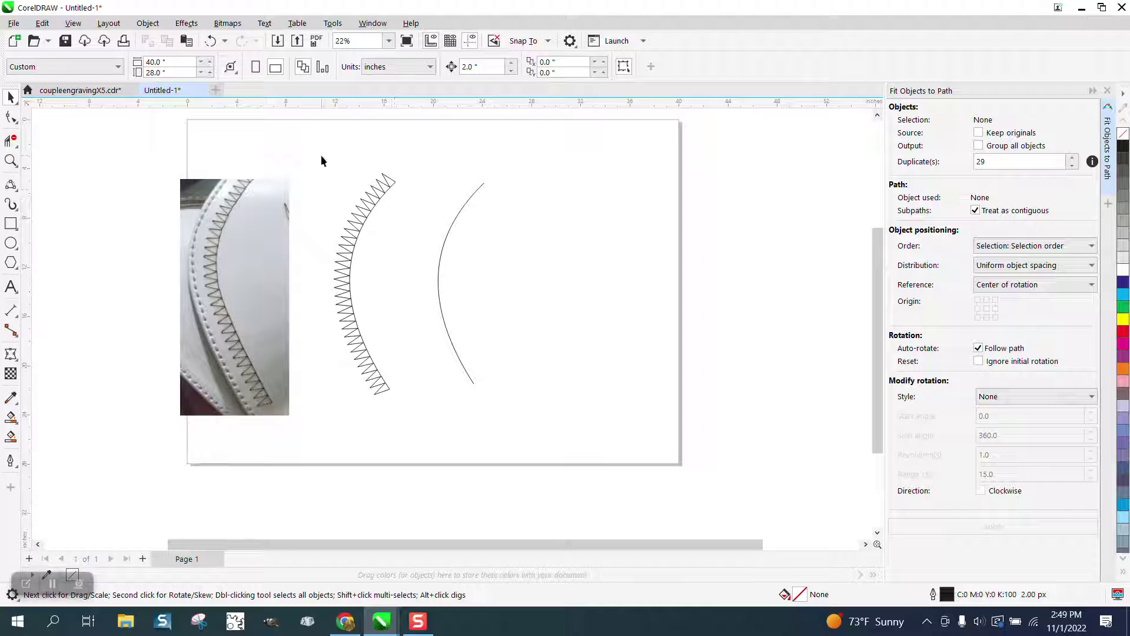
{"action": "left_click_drag", "start_coordinate": [398, 385], "coordinate": [437, 419]}
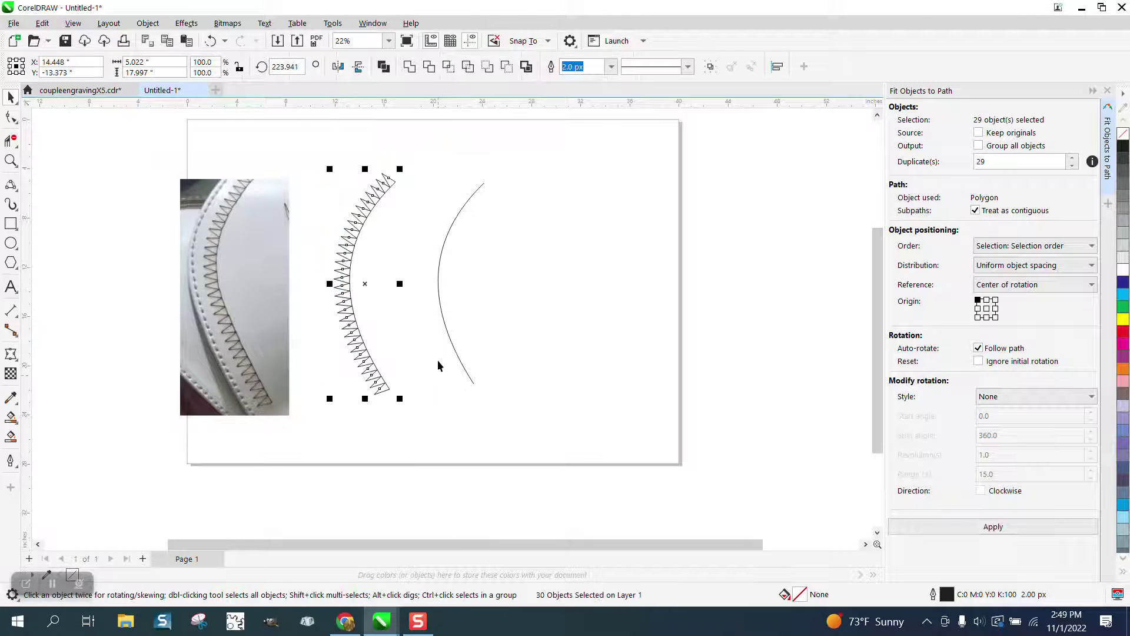
{"action": "left_click", "coordinate": [409, 66]}
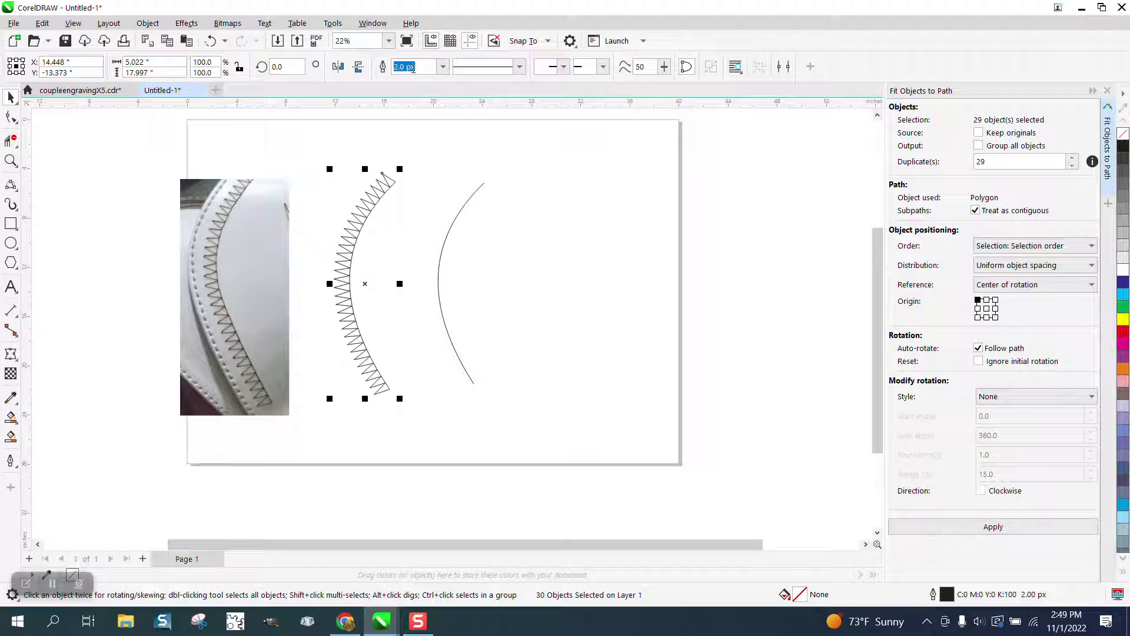
Zoom in tightly on a kinked zigzag joint.
{"action": "left_click", "coordinate": [11, 161]}
{"action": "left_click_drag", "start_coordinate": [371, 168], "coordinate": [422, 198]}
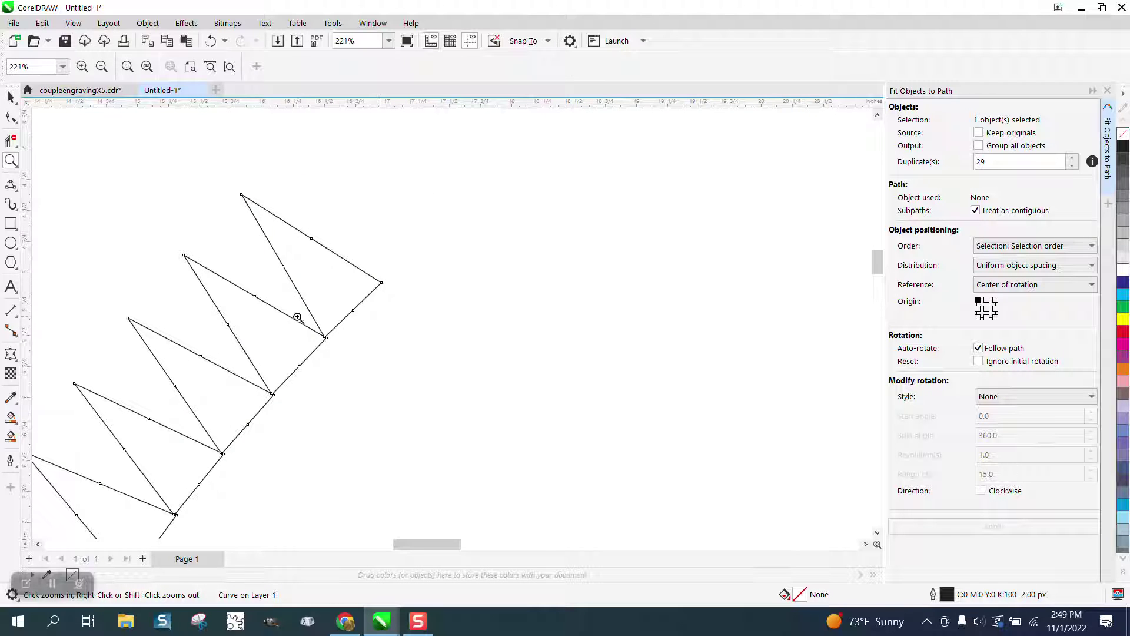
{"action": "left_click_drag", "start_coordinate": [298, 318], "coordinate": [356, 344]}
{"action": "scroll", "coordinate": [366, 336], "scroll_direction": "down", "scroll_amount": 4}
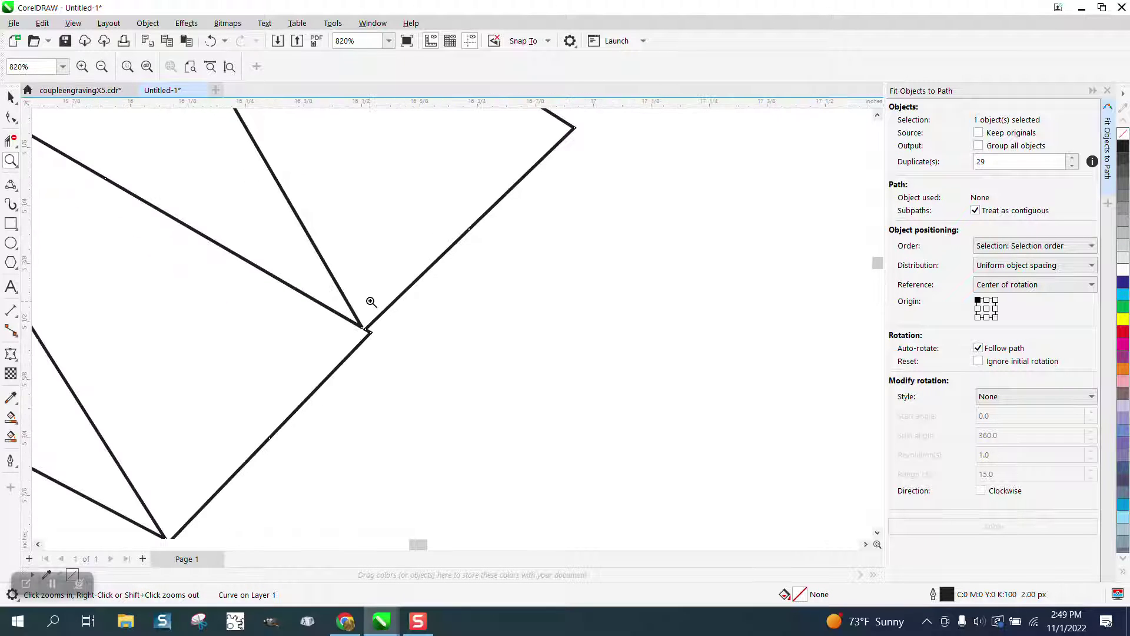
{"action": "scroll", "coordinate": [372, 299], "scroll_direction": "down", "scroll_amount": 1}
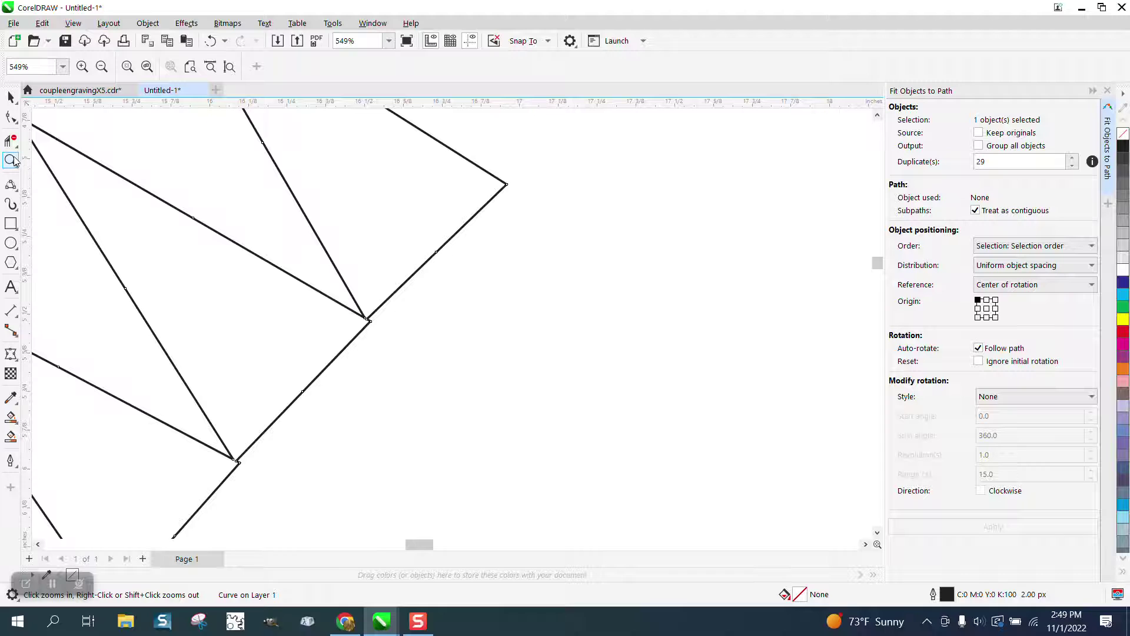
{"action": "left_click_drag", "start_coordinate": [332, 291], "coordinate": [553, 412]}
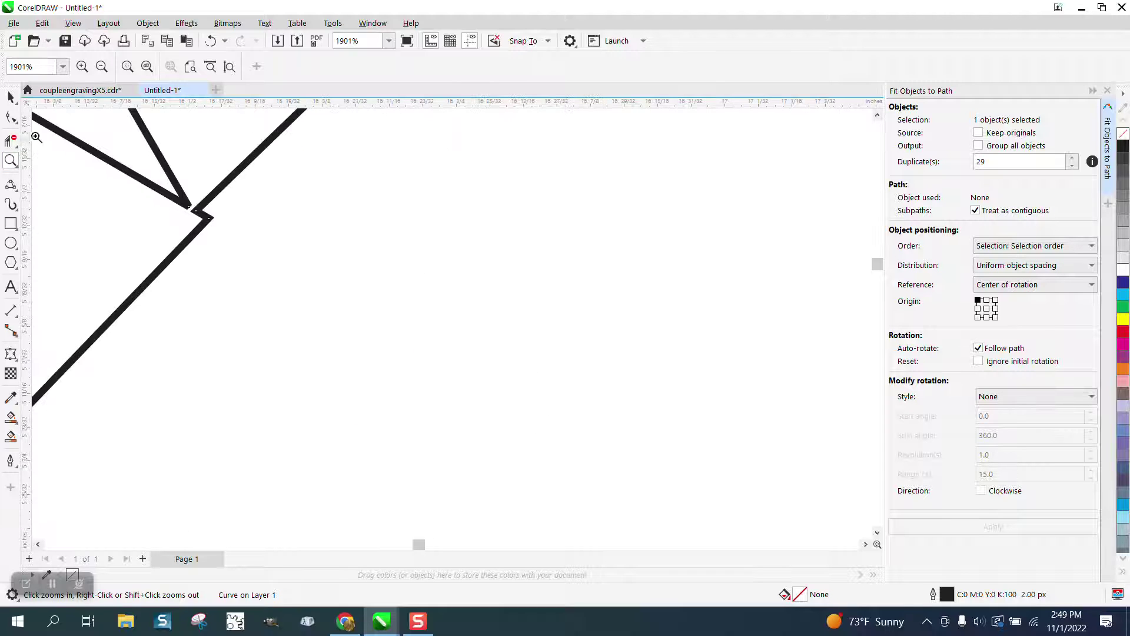
Delete the kink node at the zigzag joint with the Shape tool.
{"action": "left_click", "coordinate": [10, 116]}
{"action": "left_click", "coordinate": [201, 213]}
{"action": "left_click", "coordinate": [196, 211]}
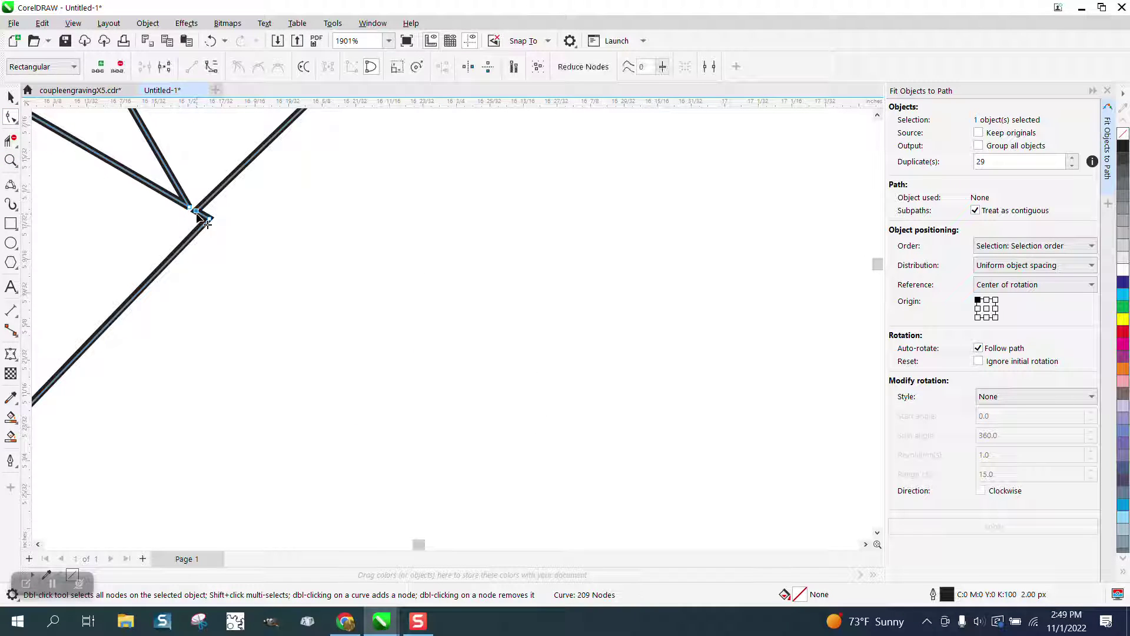
{"action": "key", "text": "Delete"}
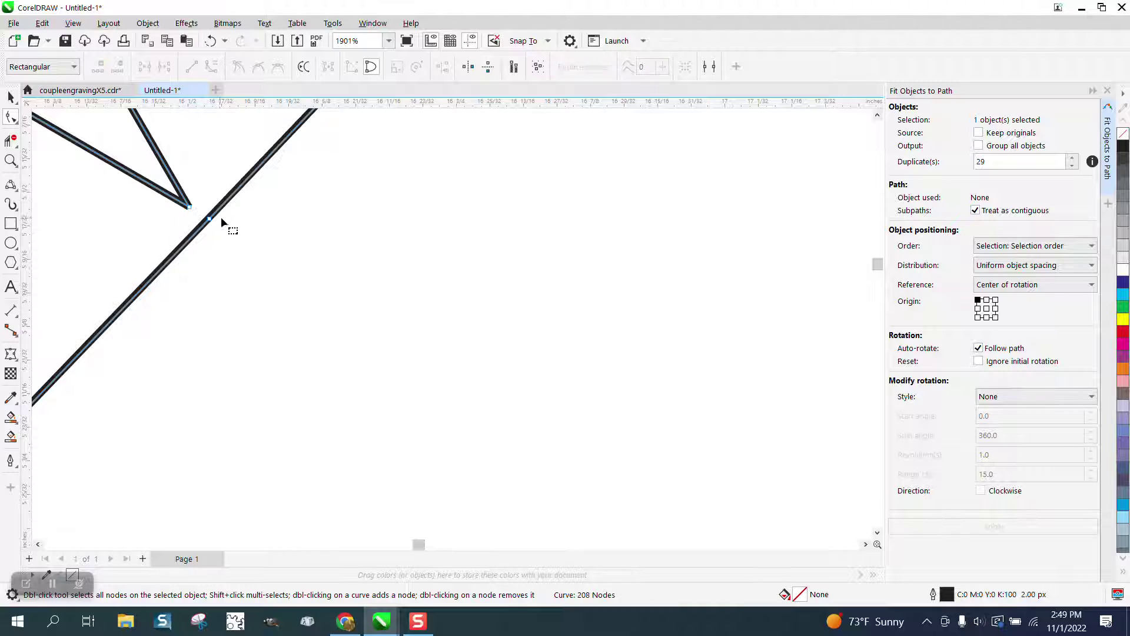
{"action": "scroll", "coordinate": [212, 214], "scroll_direction": "down", "scroll_amount": 2}
{"action": "left_click", "coordinate": [201, 211]}
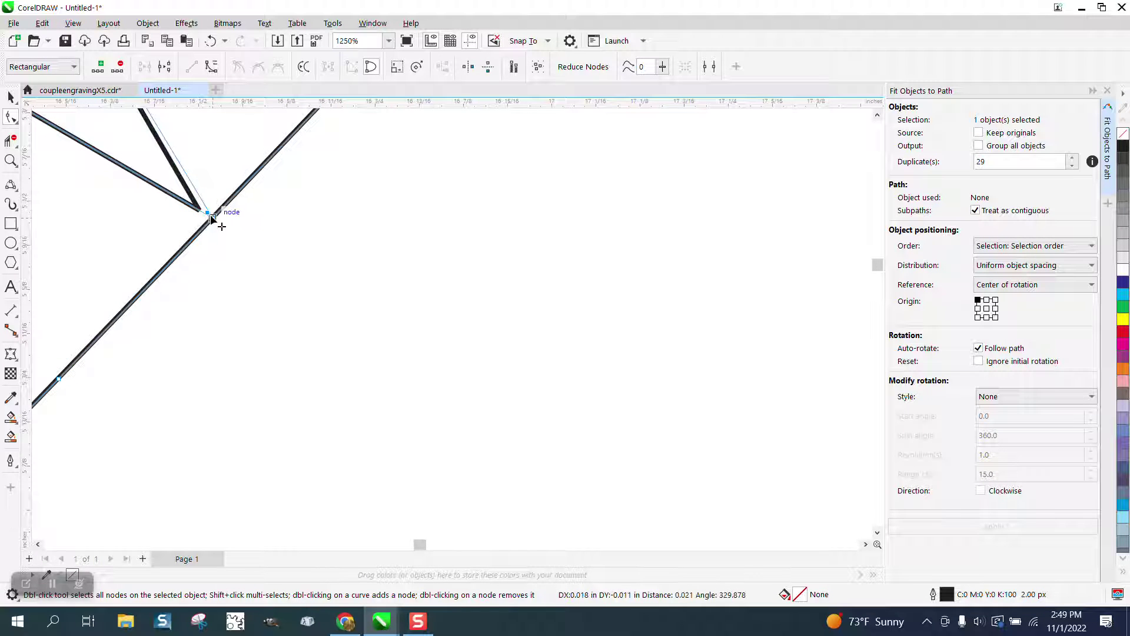
{"action": "scroll", "coordinate": [212, 216], "scroll_direction": "down", "scroll_amount": 2}
{"action": "scroll", "coordinate": [240, 216], "scroll_direction": "down", "scroll_amount": 2}
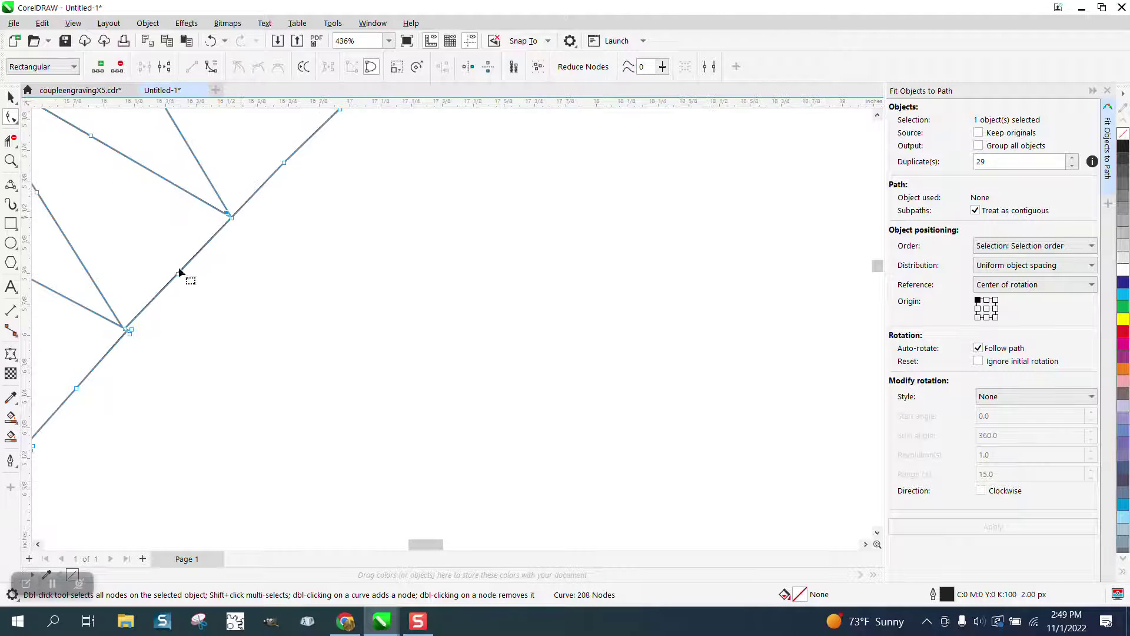
Remove the remaining kink node, snap the V's end node onto the diagonal, and deselect.
{"action": "left_click", "coordinate": [10, 160]}
{"action": "left_click_drag", "start_coordinate": [110, 301], "coordinate": [198, 370]}
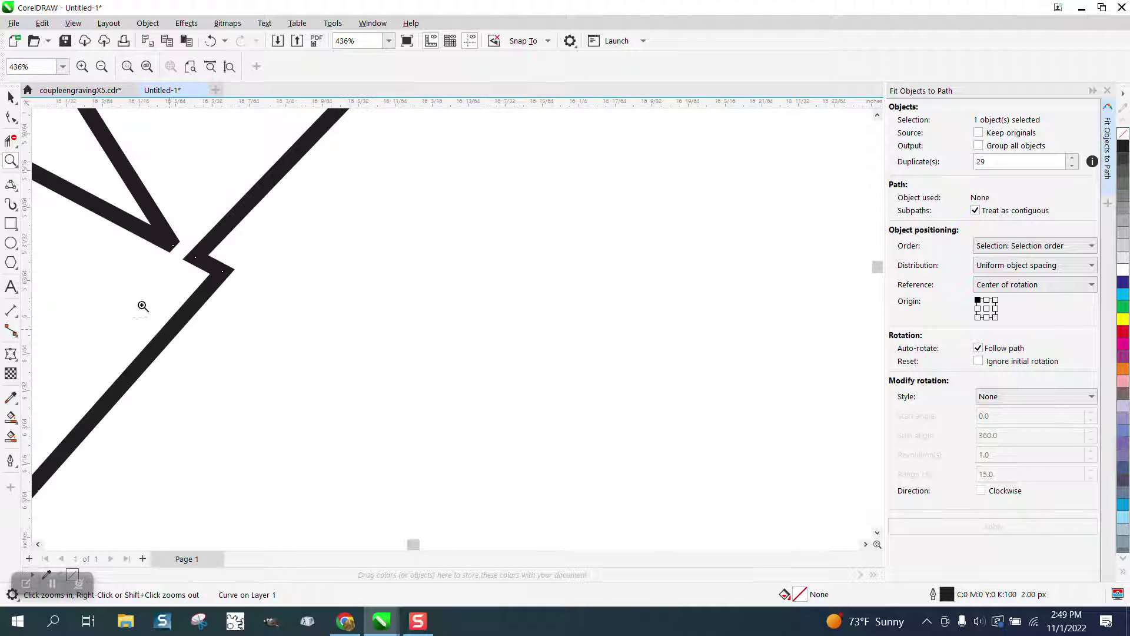
{"action": "key", "text": "F10"}
{"action": "left_click", "coordinate": [207, 265]}
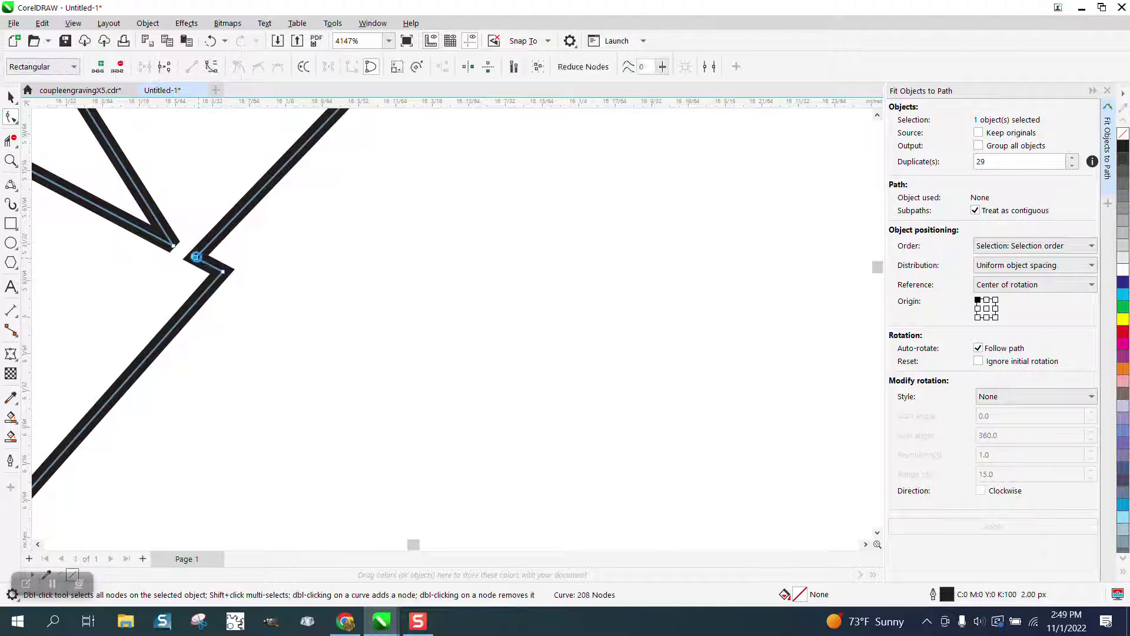
{"action": "double_click", "coordinate": [196, 258]}
{"action": "left_click_drag", "start_coordinate": [174, 250], "coordinate": [222, 271]}
{"action": "scroll", "coordinate": [236, 259], "scroll_direction": "down", "scroll_amount": 8}
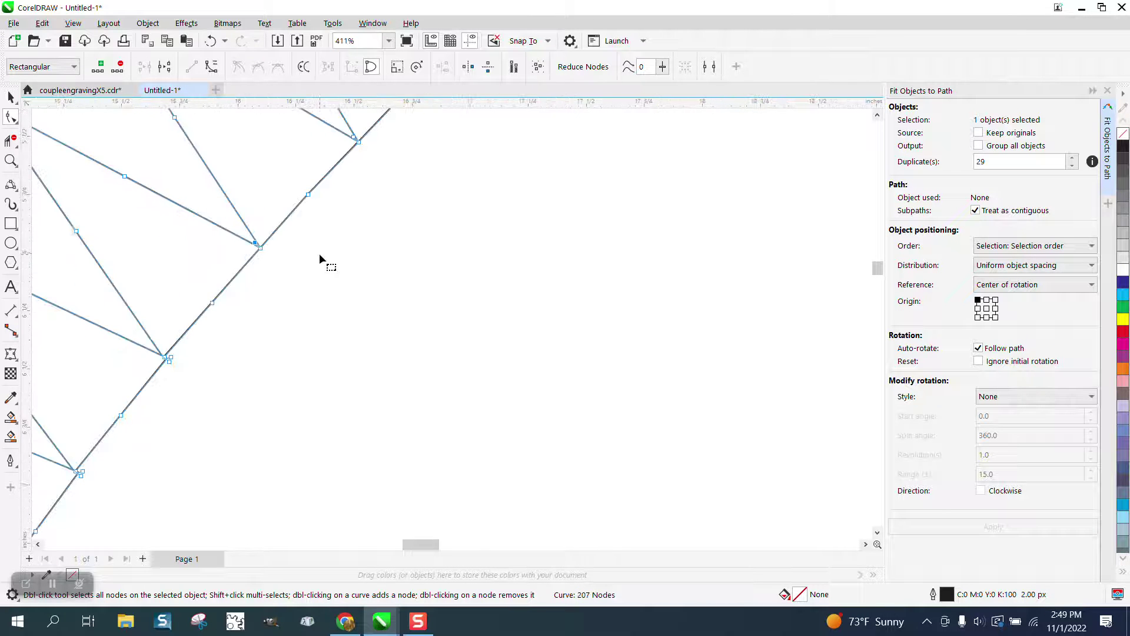
{"action": "scroll", "coordinate": [319, 252], "scroll_direction": "down", "scroll_amount": 10}
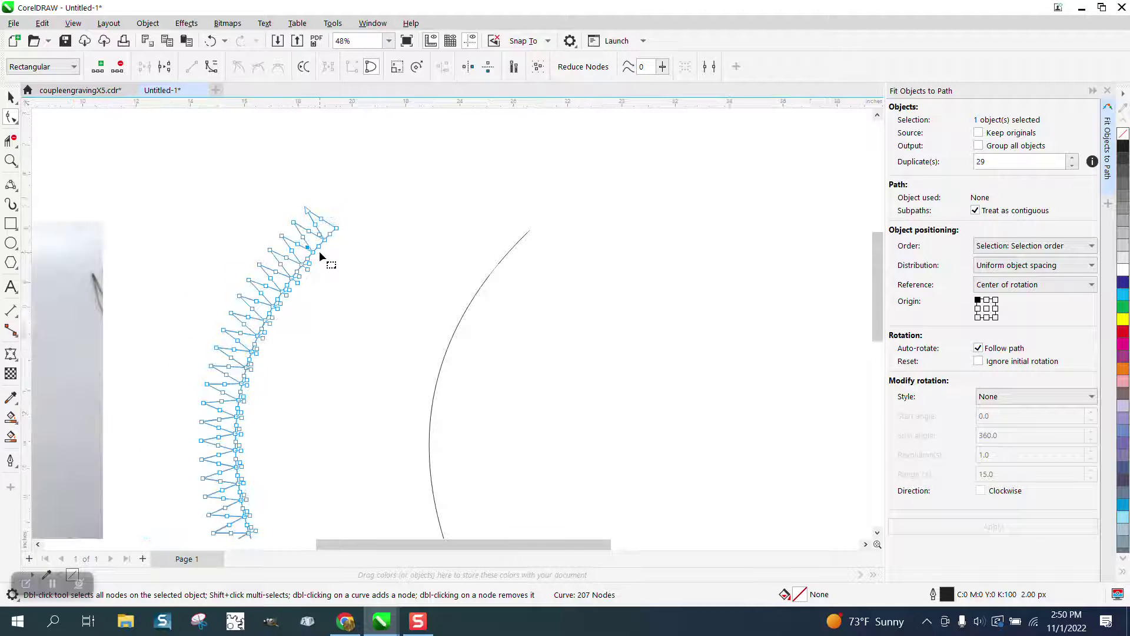
{"action": "left_click", "coordinate": [10, 96]}
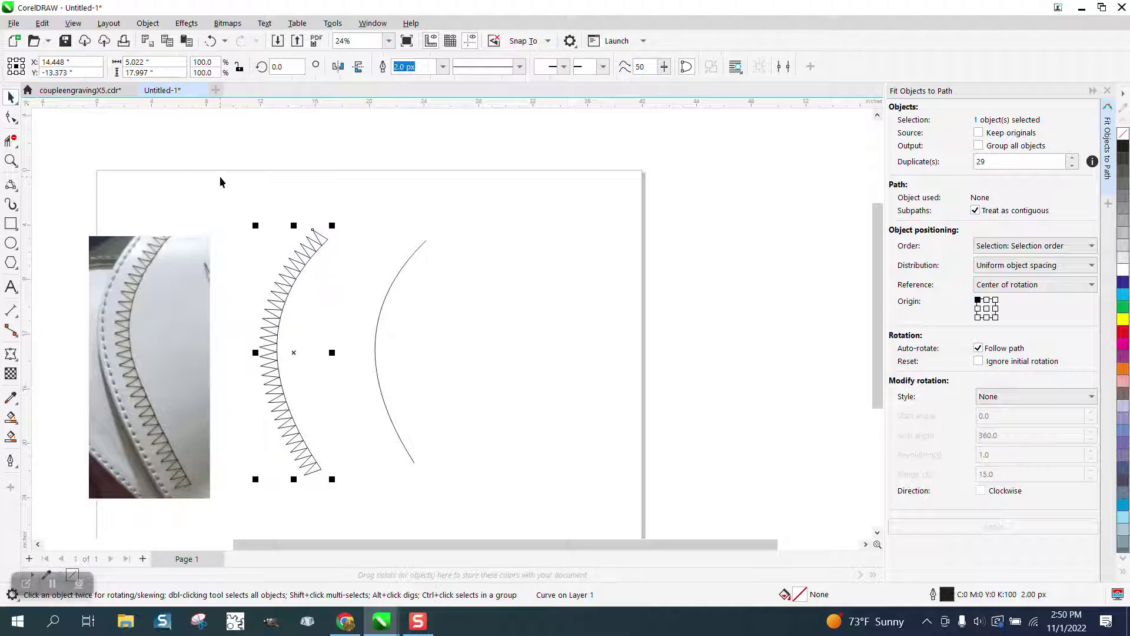
{"action": "left_click", "coordinate": [244, 179]}
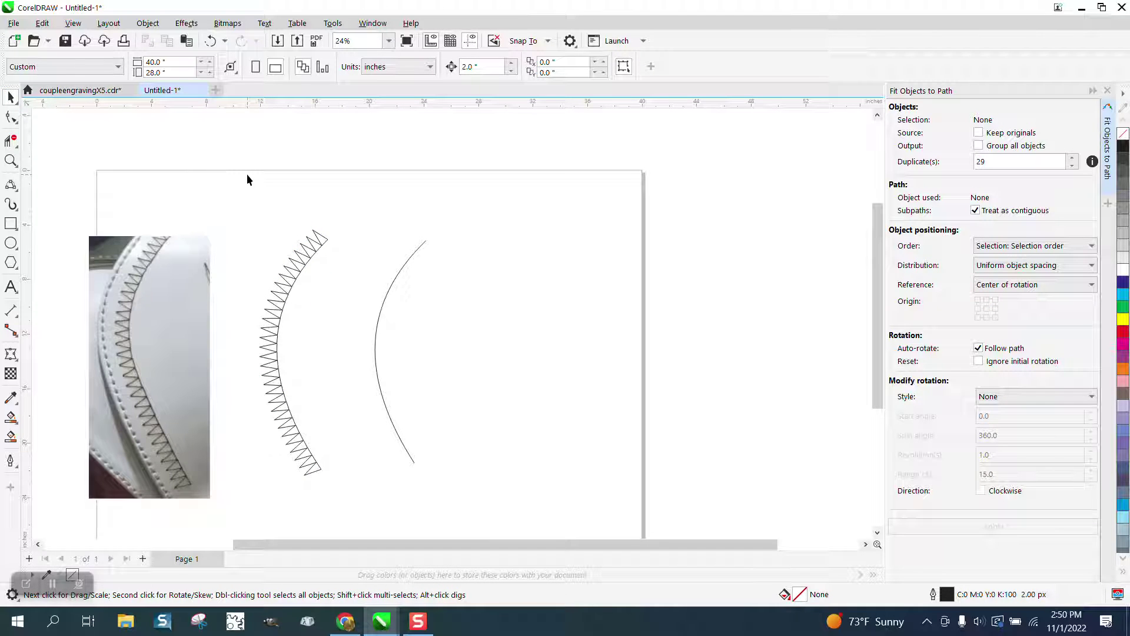